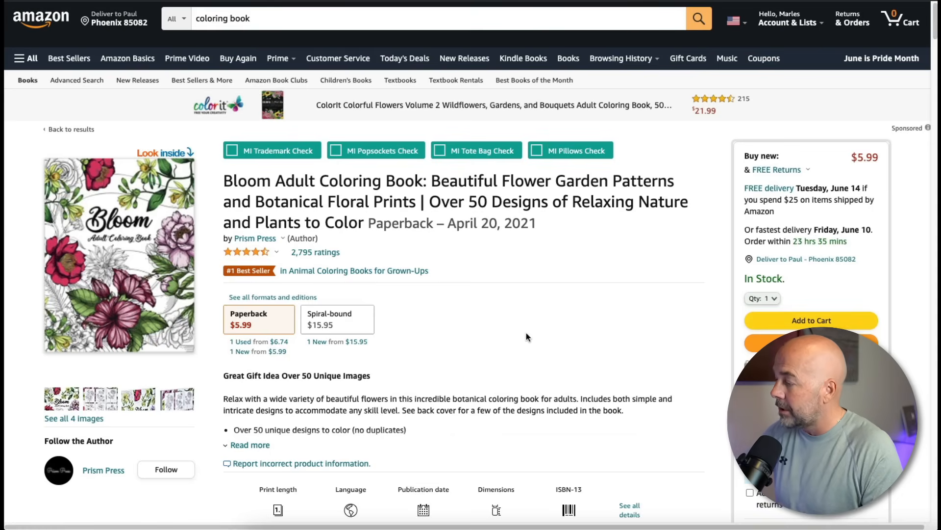
Examine the Bloom Adult Coloring Book listing on Amazon, including its From the Publisher images and the sample pages inside the book
scroll(531, 340, "down", 20)
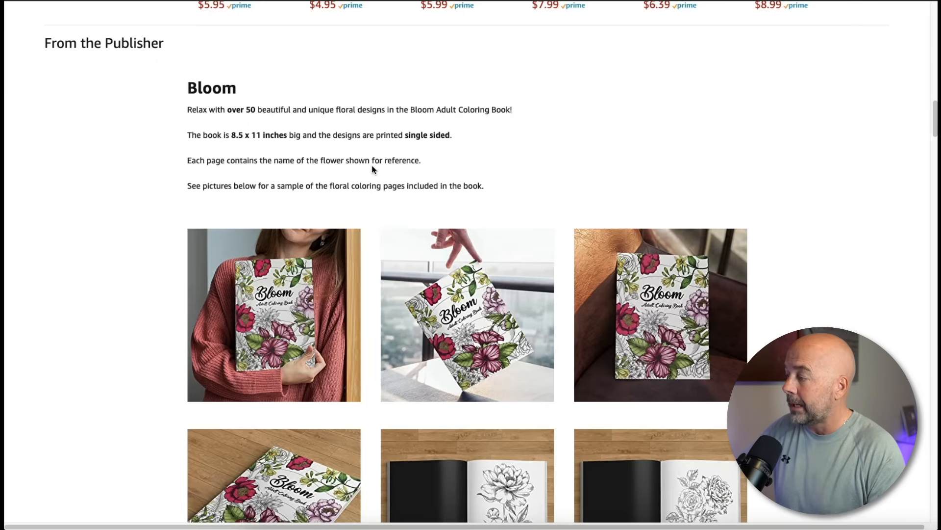
scroll(666, 147, "down", 3)
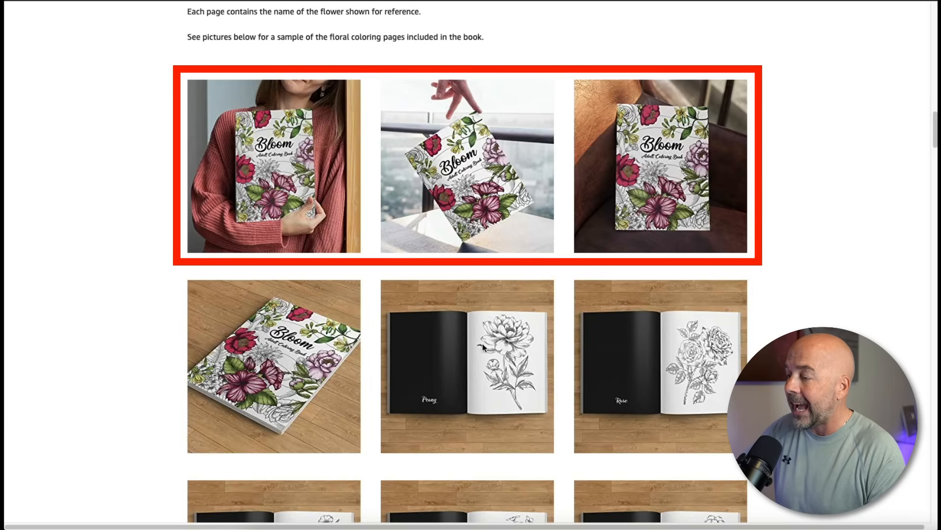
scroll(411, 389, "down", 2)
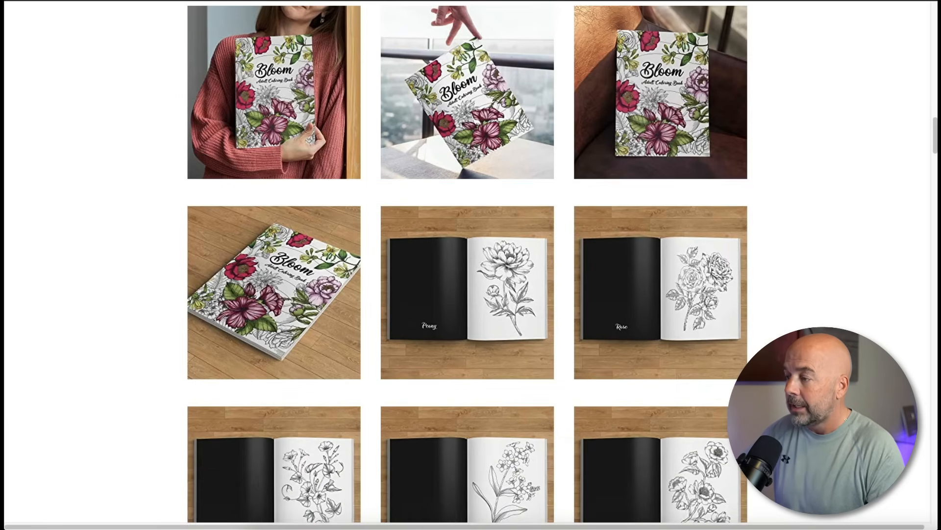
scroll(467, 265, "down", 3)
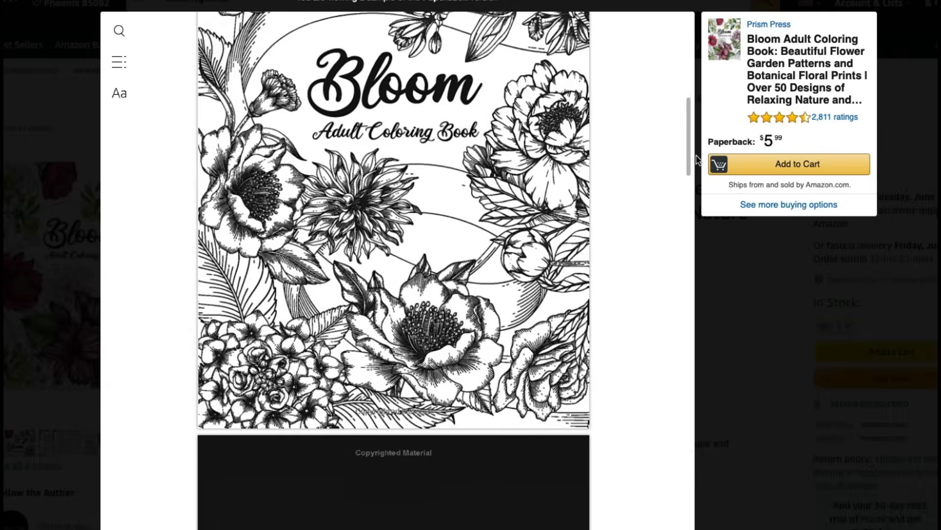
scroll(692, 267, "down", 15)
left_click_drag(690, 264, 691, 393)
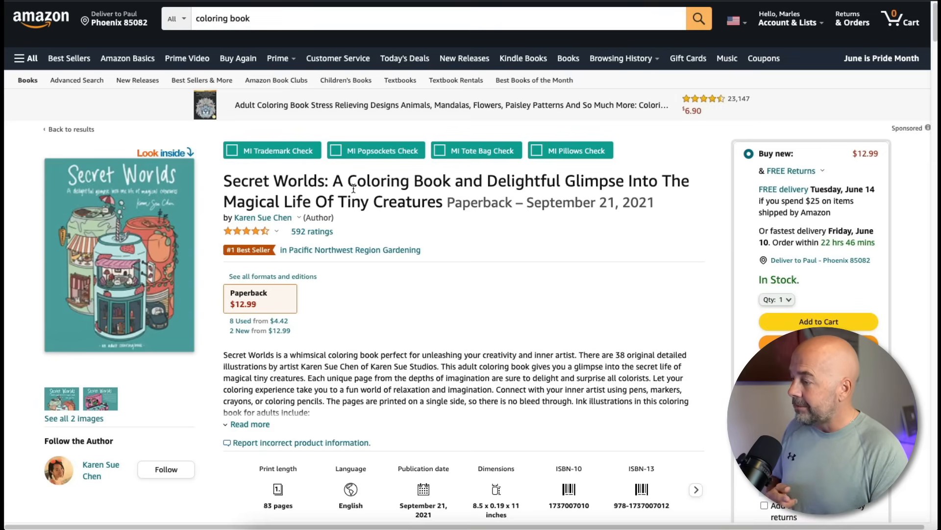
Examine the From the Publisher section on the listing of the Secret Worlds coloring book
scroll(437, 219, "down", 15)
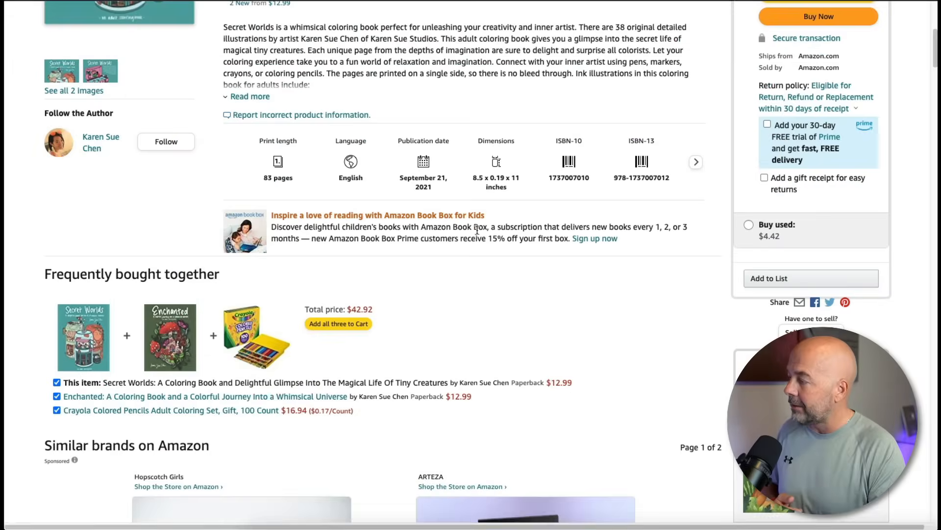
scroll(596, 251, "down", 9)
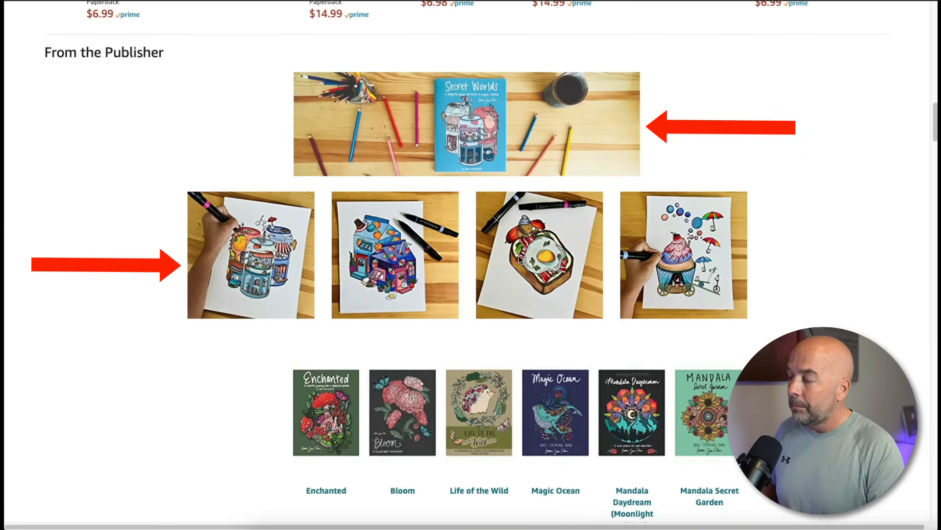
scroll(556, 260, "down", 5)
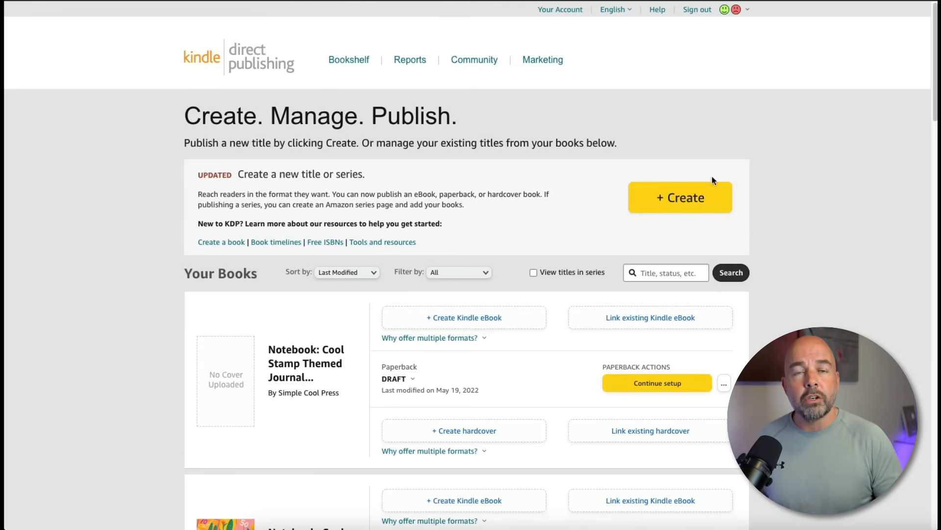
Switch to Kindle Direct Publishing and go to the A+ Content section of the marketing resources
left_click(872, 159)
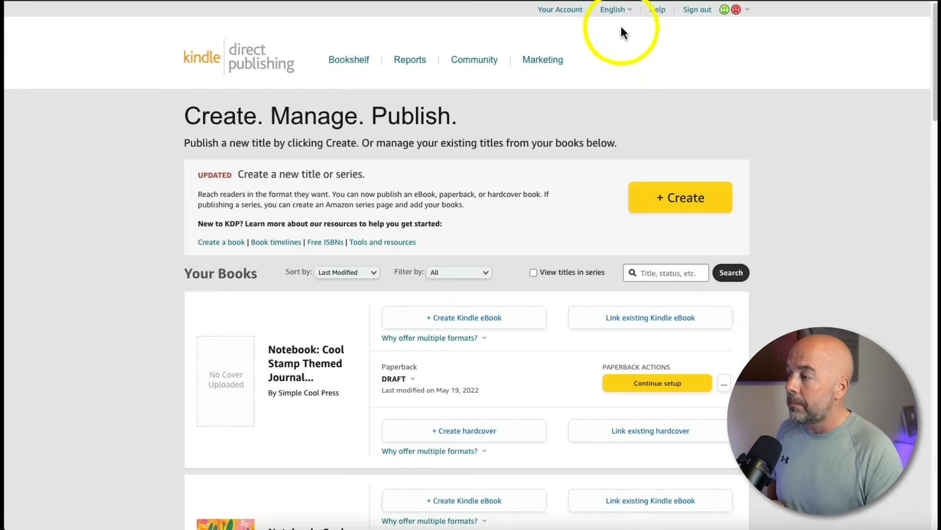
left_click(556, 70)
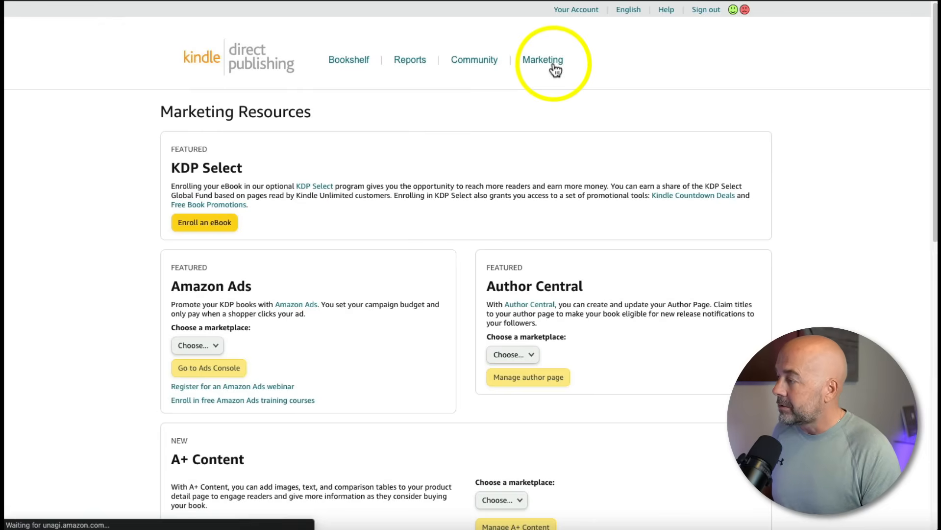
scroll(780, 206, "down", 2)
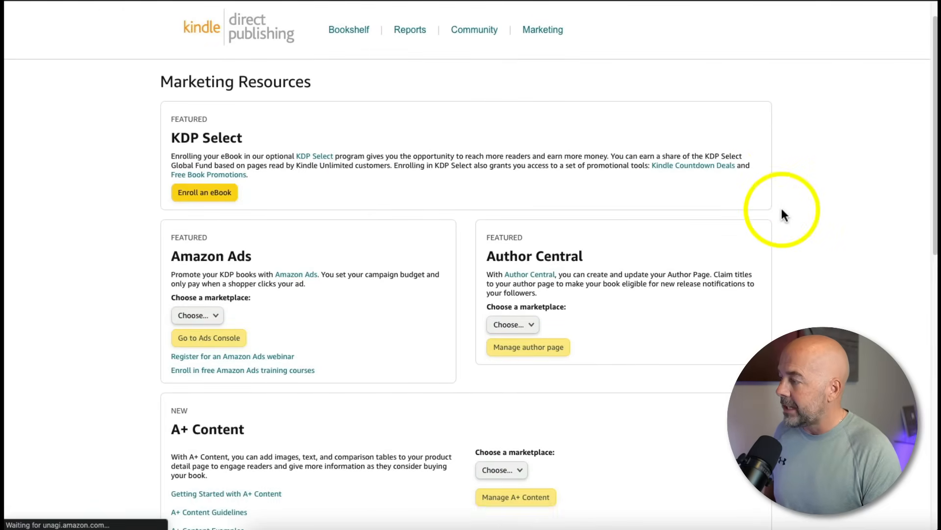
scroll(802, 214, "down", 4)
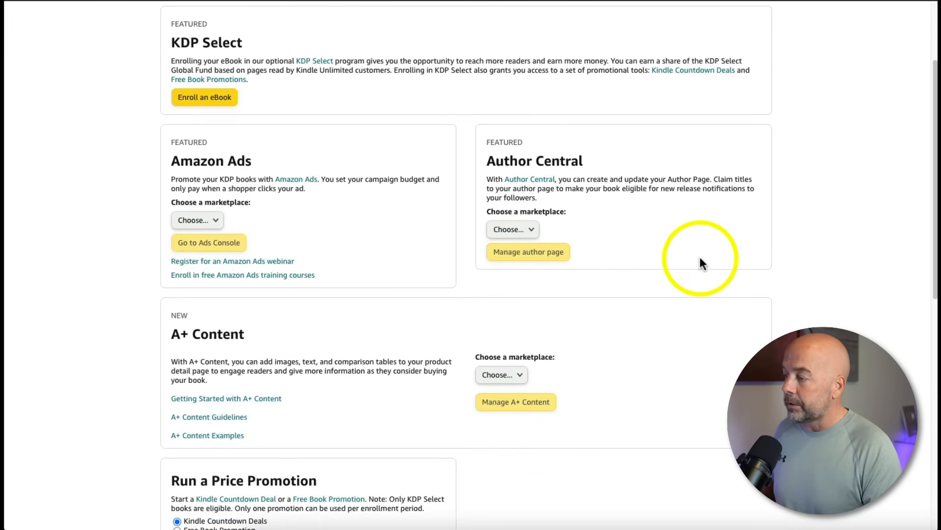
scroll(774, 290, "down", 8)
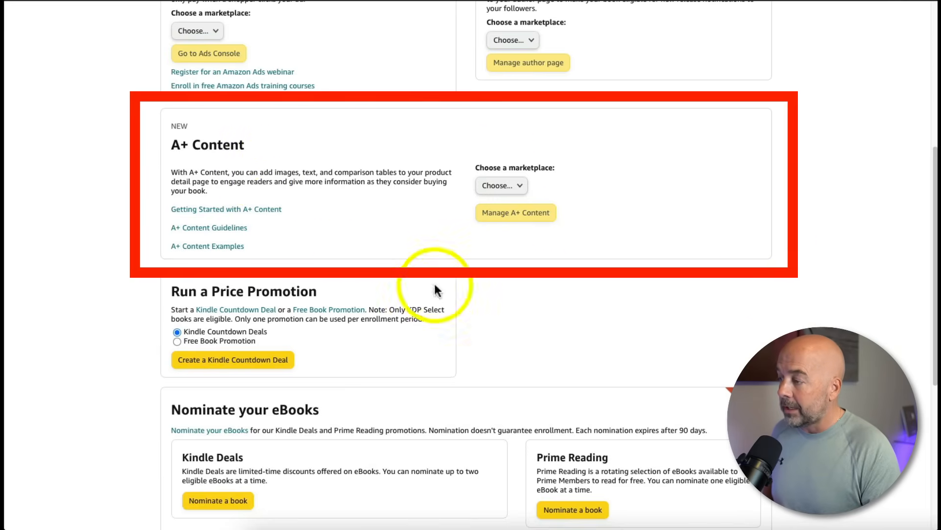
Choose the Amazon.com marketplace for A+ Content, open its content manager and start creating new A+ content
left_click(520, 188)
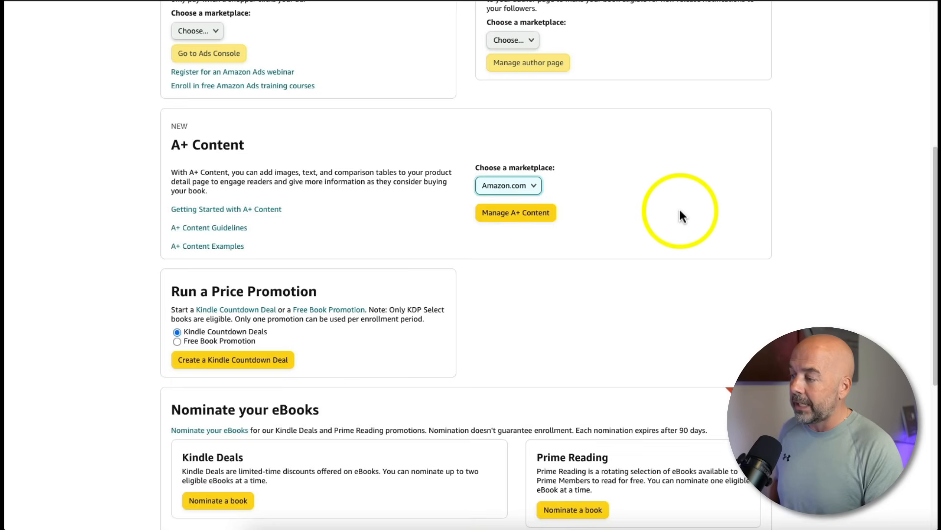
left_click(527, 224)
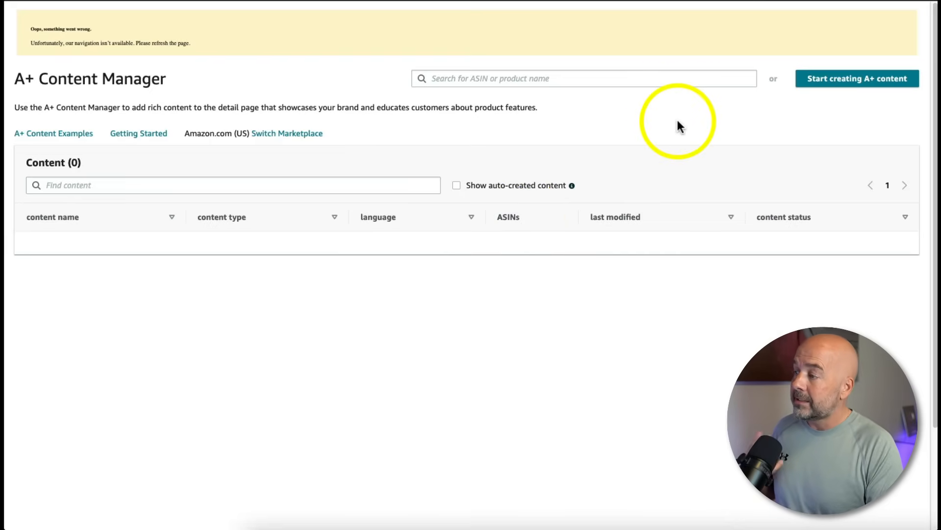
left_click(553, 81)
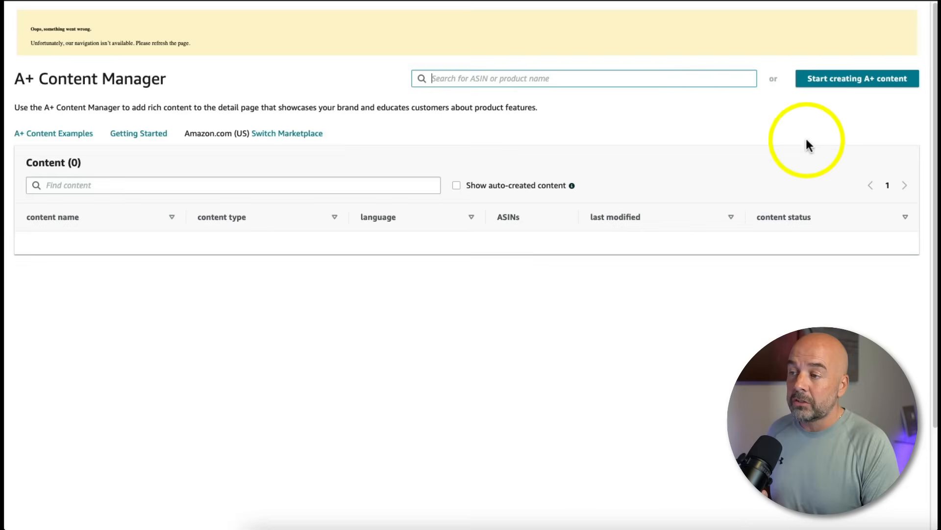
left_click(844, 79)
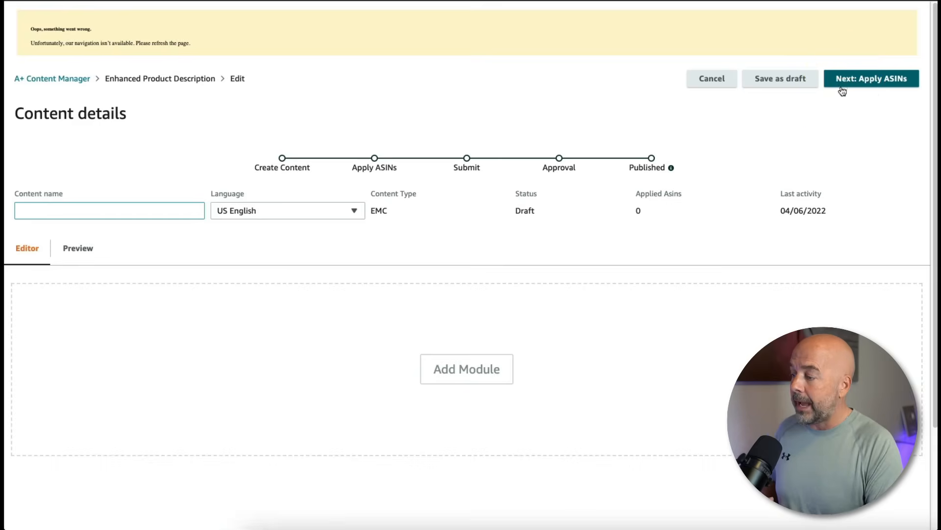
Add a Standard Image & Light Text Overlay module to the content and start adding its background image
scroll(777, 270, "down", 1)
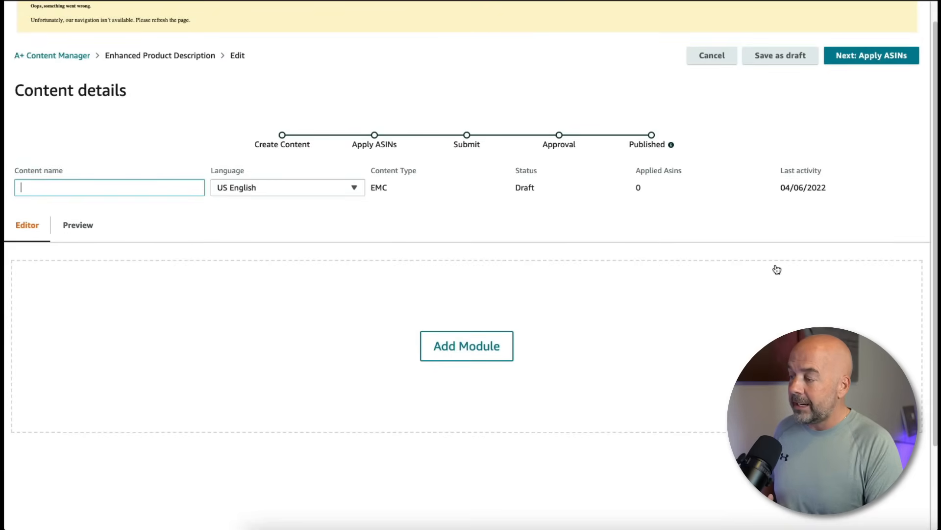
scroll(777, 270, "down", 2)
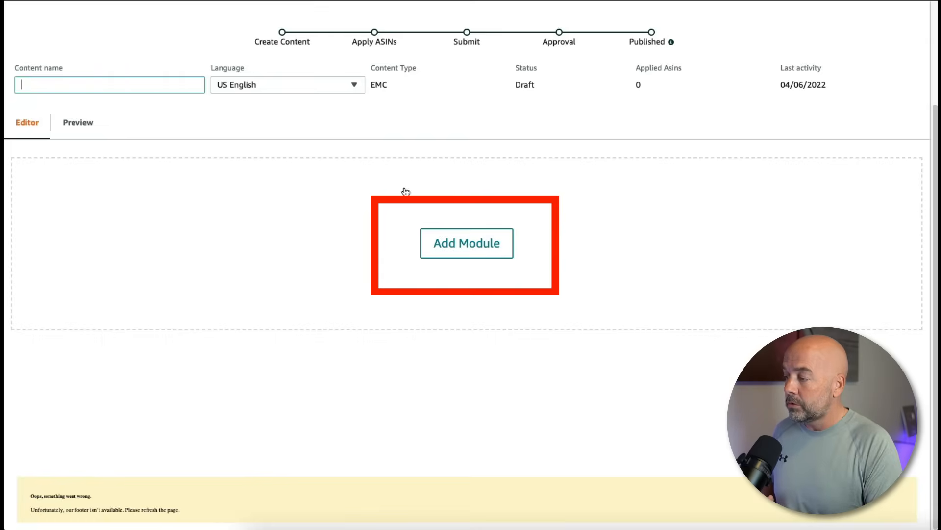
left_click(478, 254)
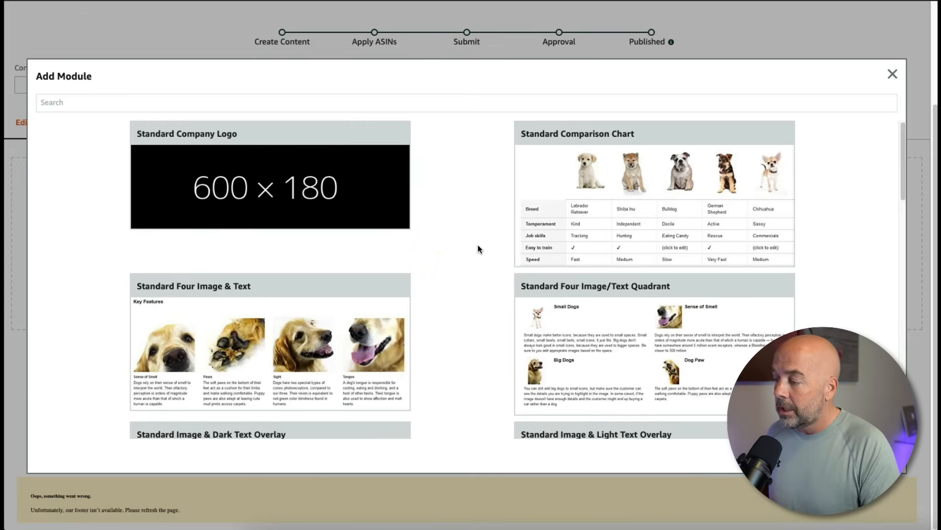
scroll(478, 246, "down", 3)
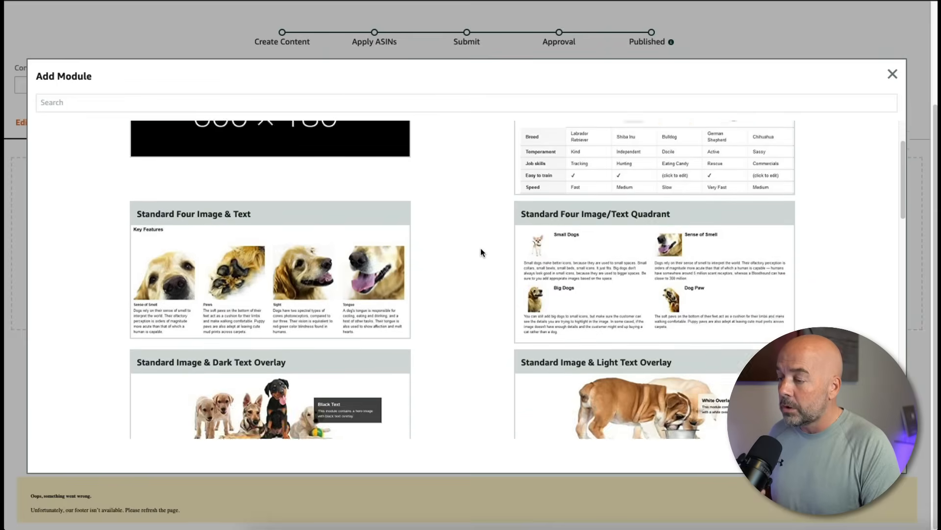
scroll(482, 254, "down", 4)
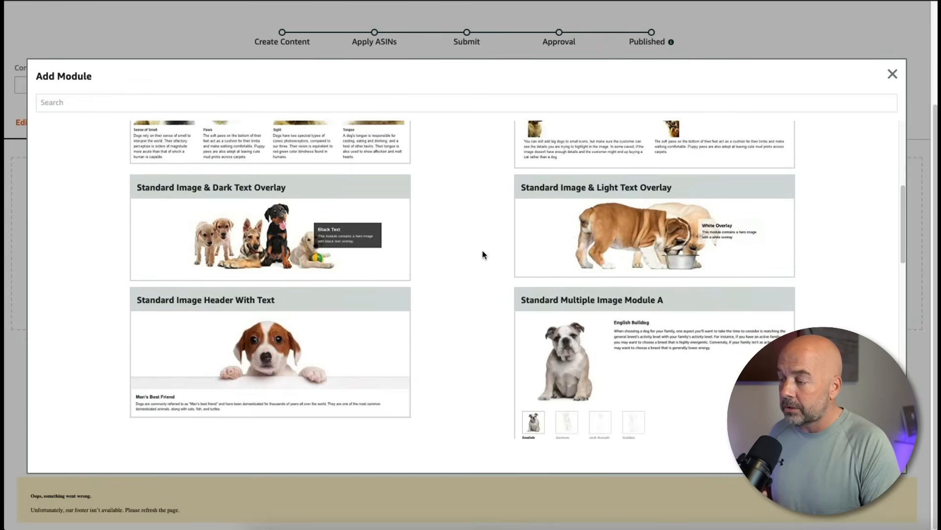
scroll(483, 255, "down", 4)
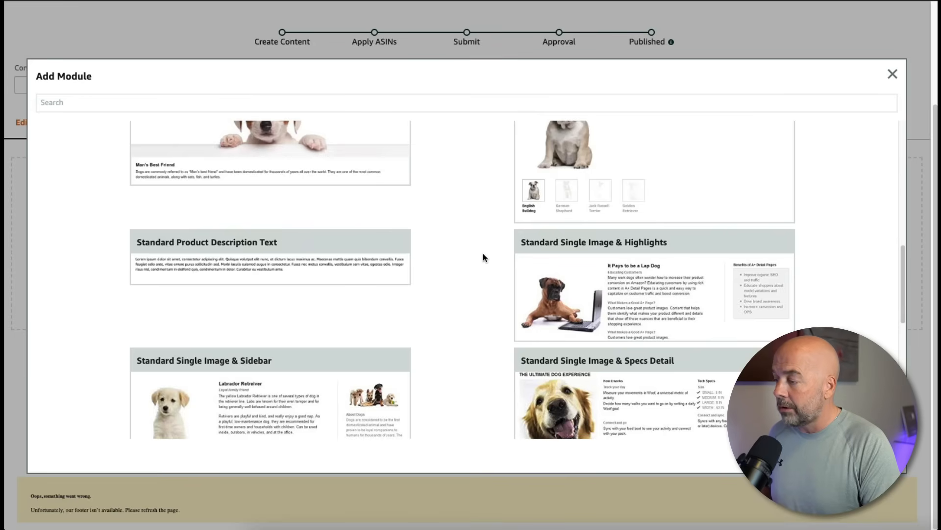
scroll(483, 255, "down", 6)
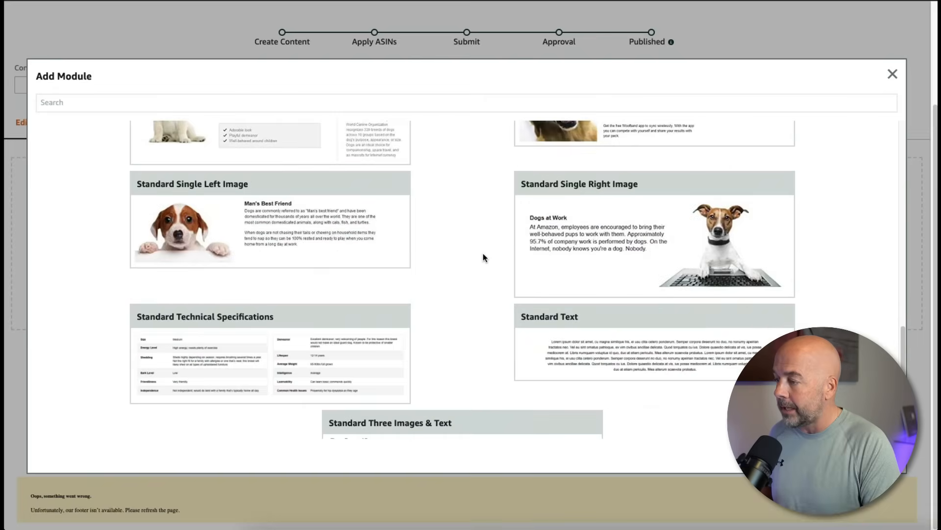
scroll(483, 257, "down", 1)
scroll(483, 257, "down", 2)
scroll(484, 257, "up", 2)
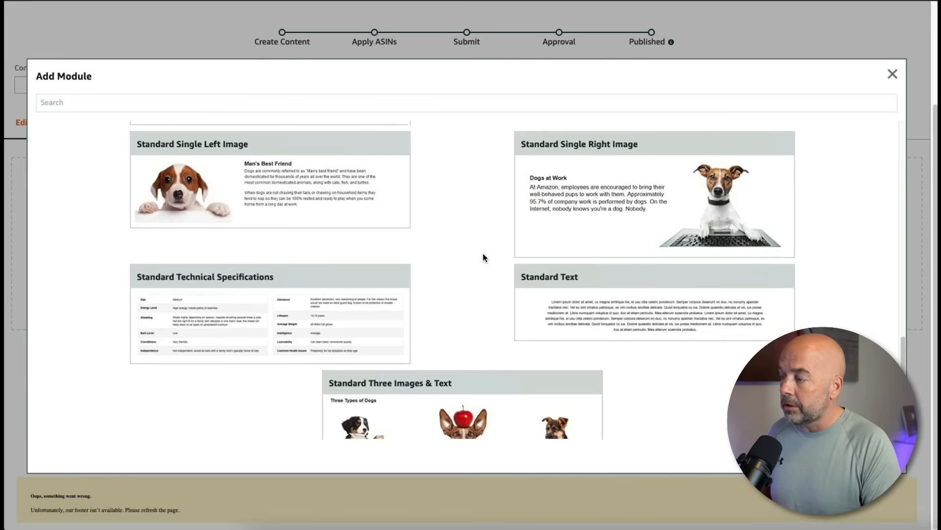
scroll(484, 257, "up", 15)
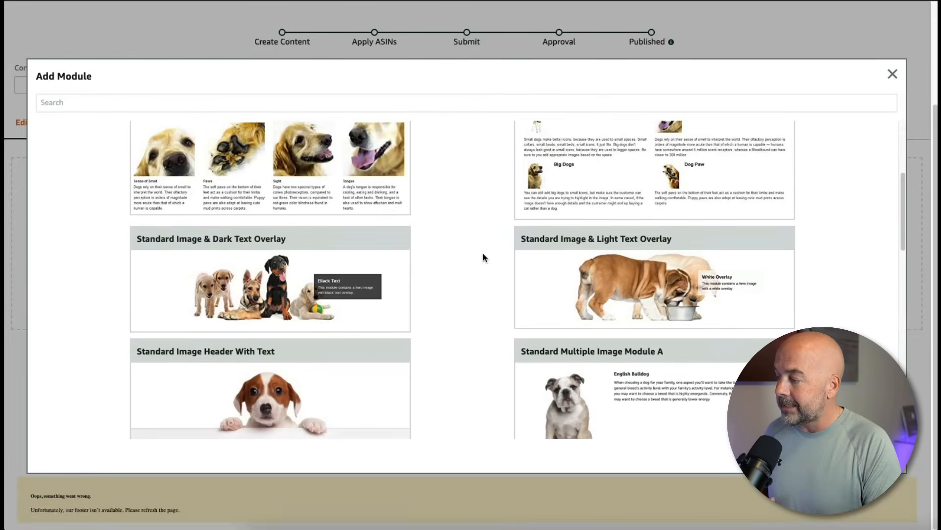
scroll(483, 257, "up", 1)
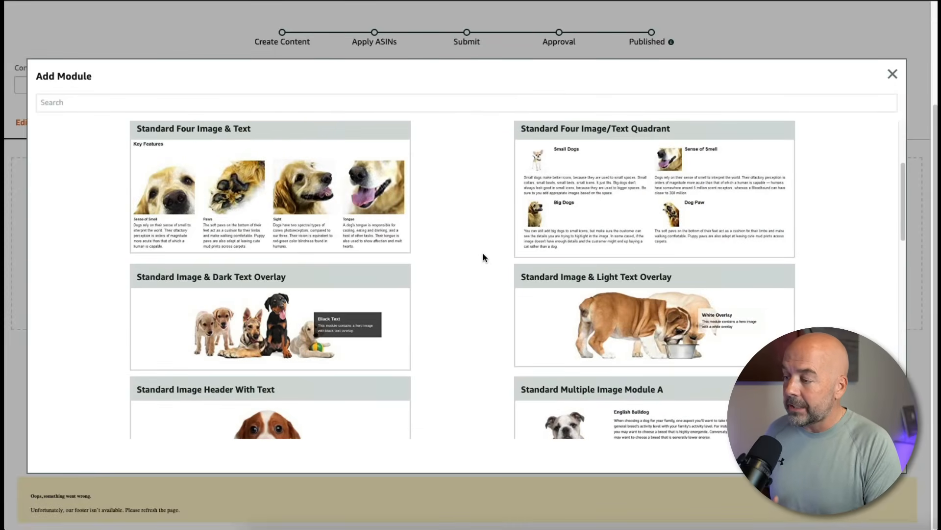
left_click(646, 319)
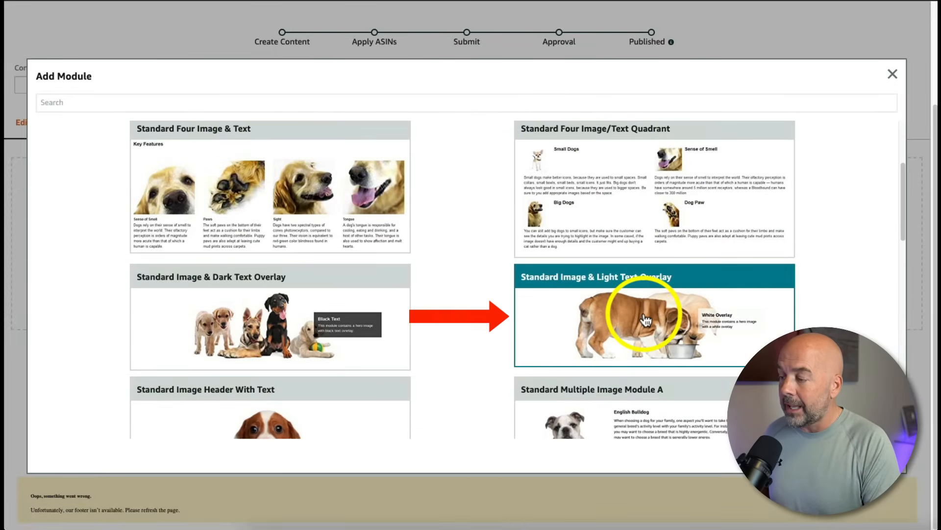
left_click(646, 320)
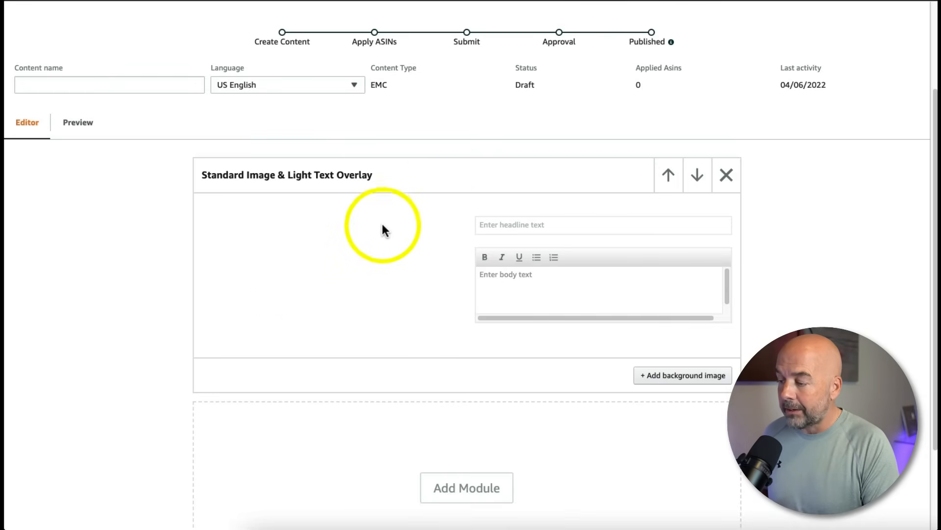
left_click(703, 381)
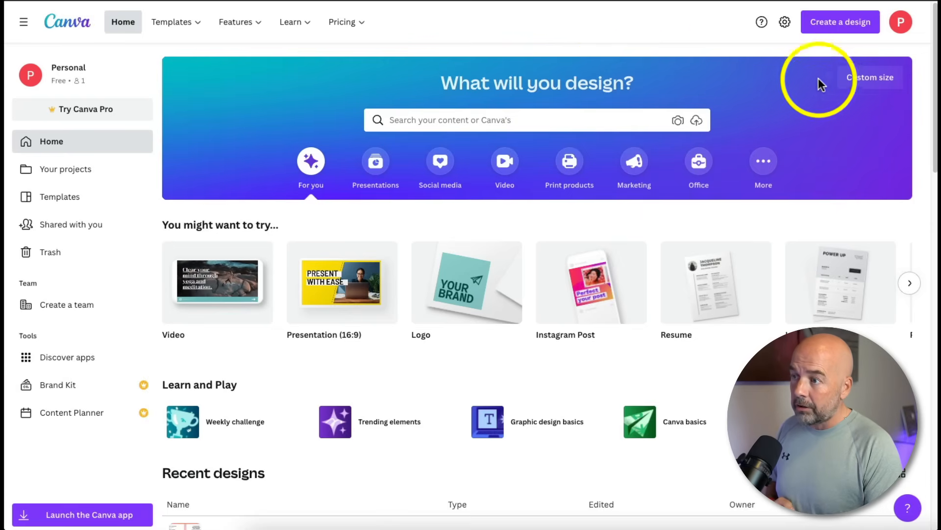
Create a new custom-size design 970 px wide and 300 px high
left_click(837, 35)
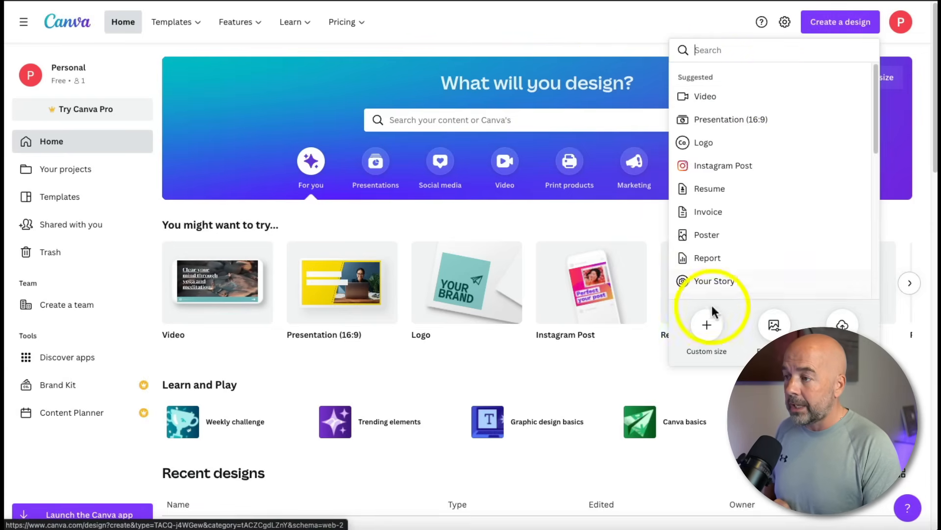
left_click(708, 323)
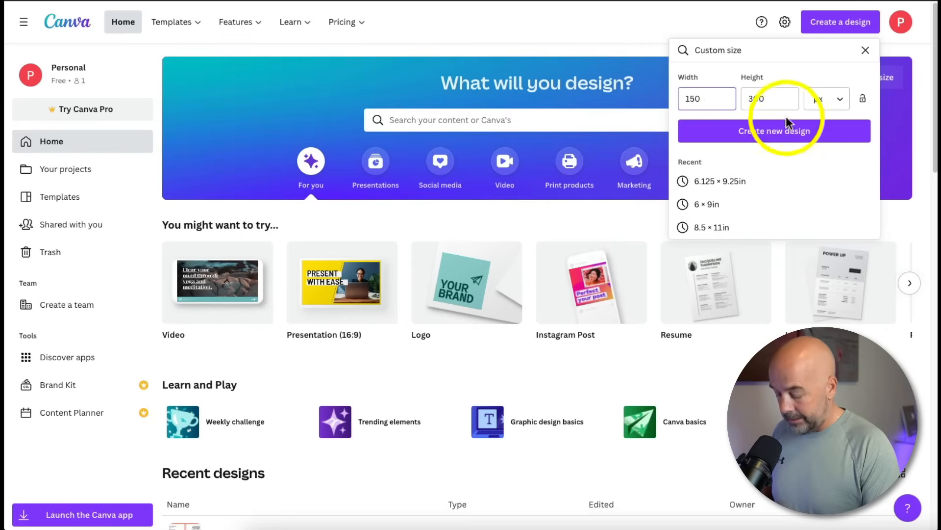
left_click_drag(721, 98, 681, 100)
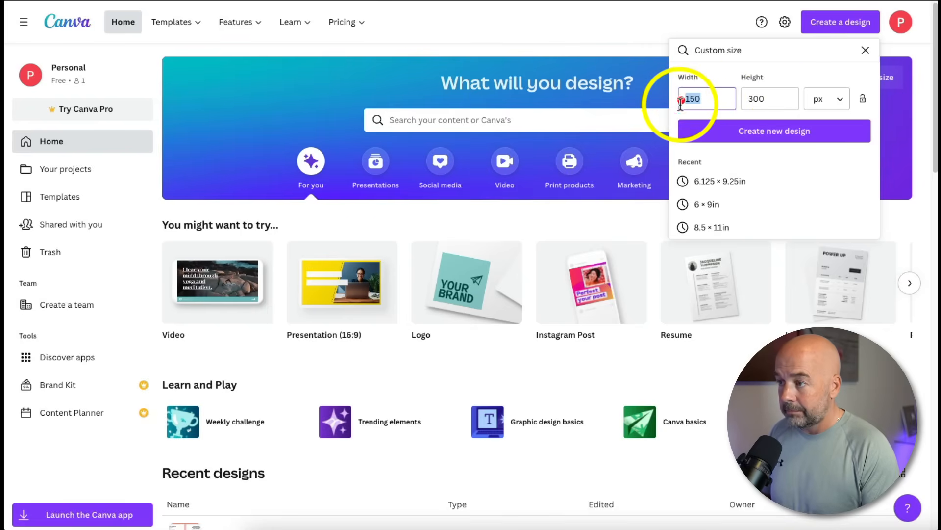
type("970")
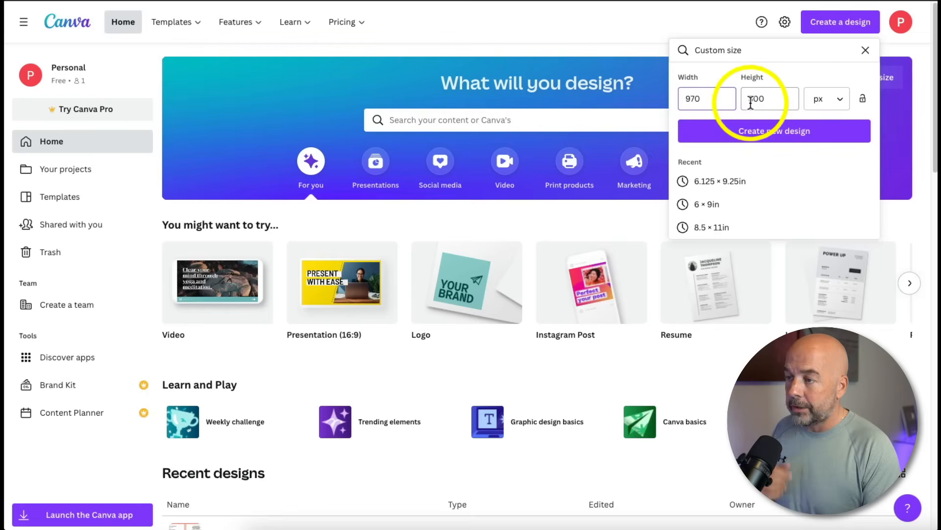
left_click(842, 103)
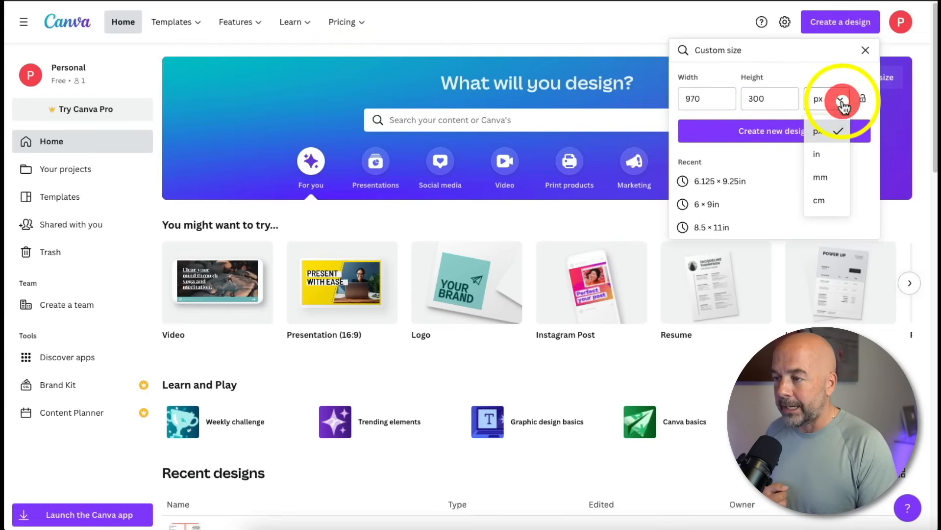
left_click(823, 140)
left_click(823, 141)
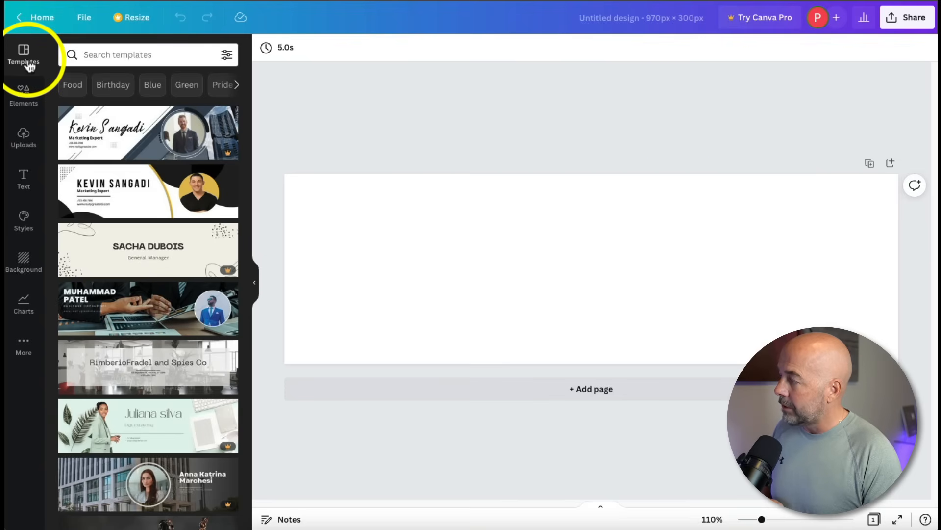
left_click(23, 94)
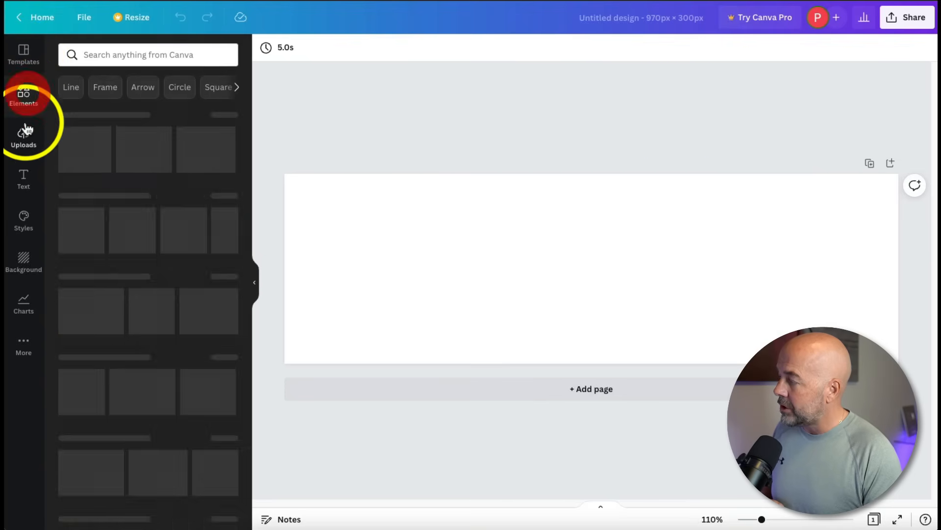
left_click(25, 135)
left_click(25, 180)
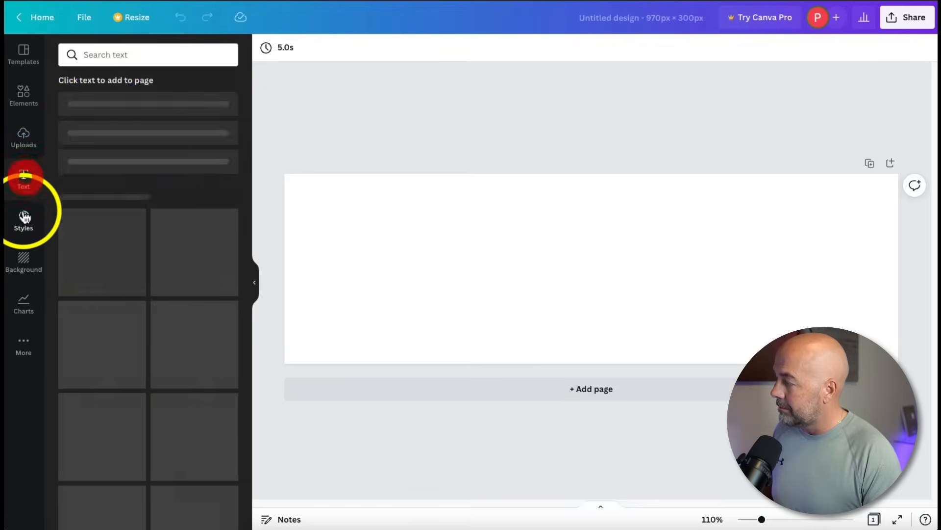
left_click(23, 263)
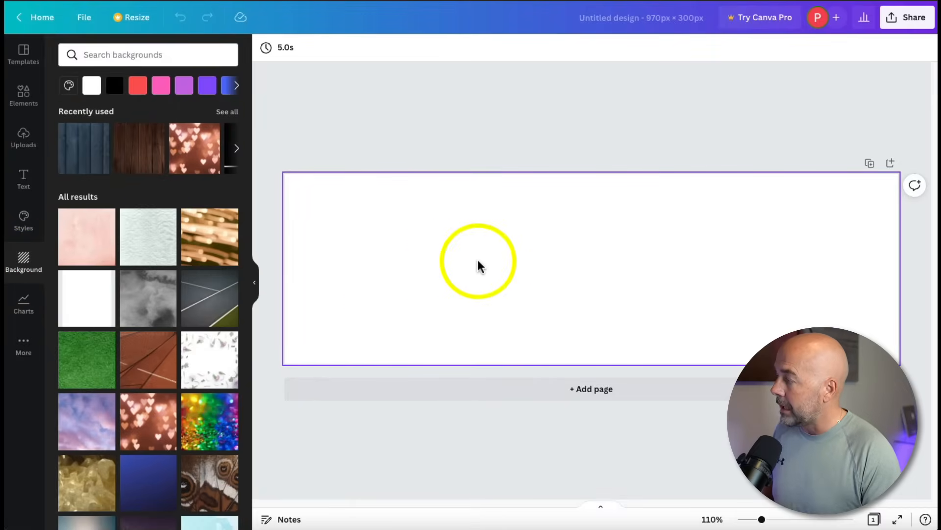
Find the dark barber shop banner among the templates and apply it to the blank page
left_click(25, 53)
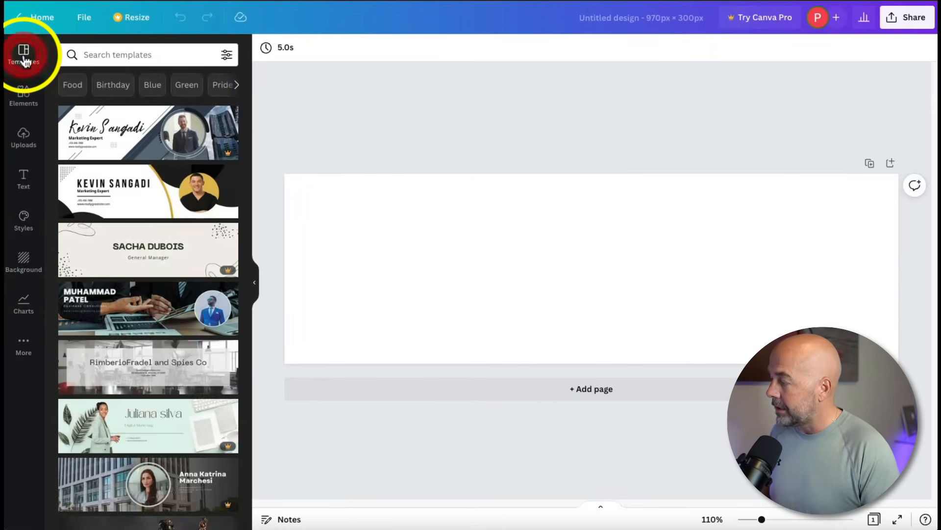
scroll(157, 287, "down", 2)
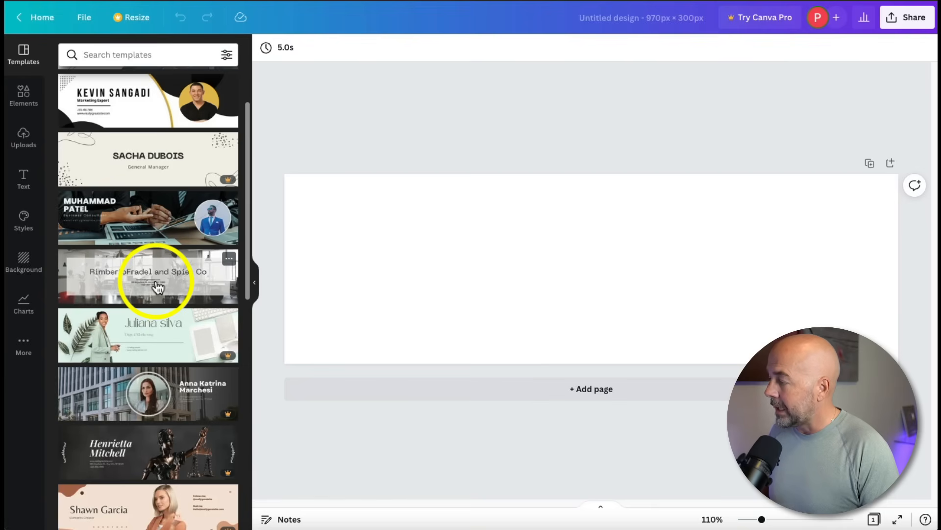
scroll(157, 288, "down", 1)
scroll(158, 286, "down", 6)
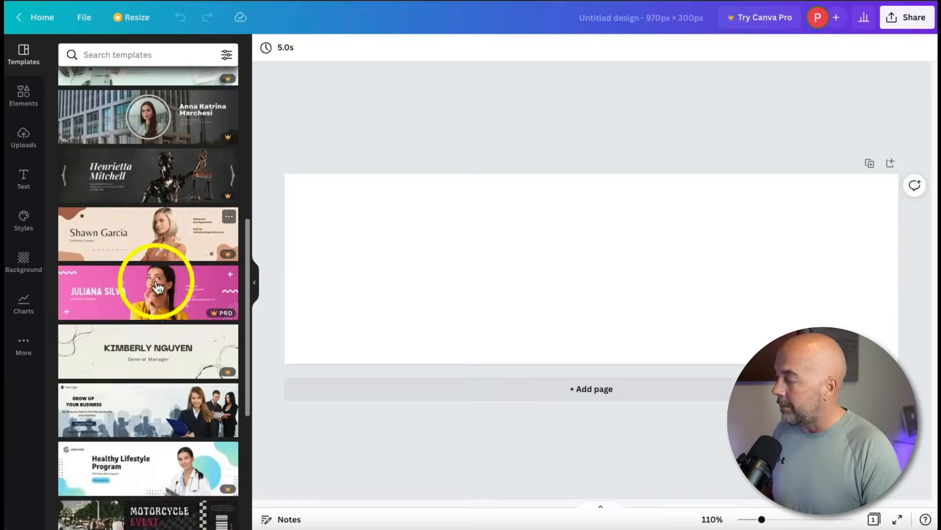
scroll(160, 287, "down", 1)
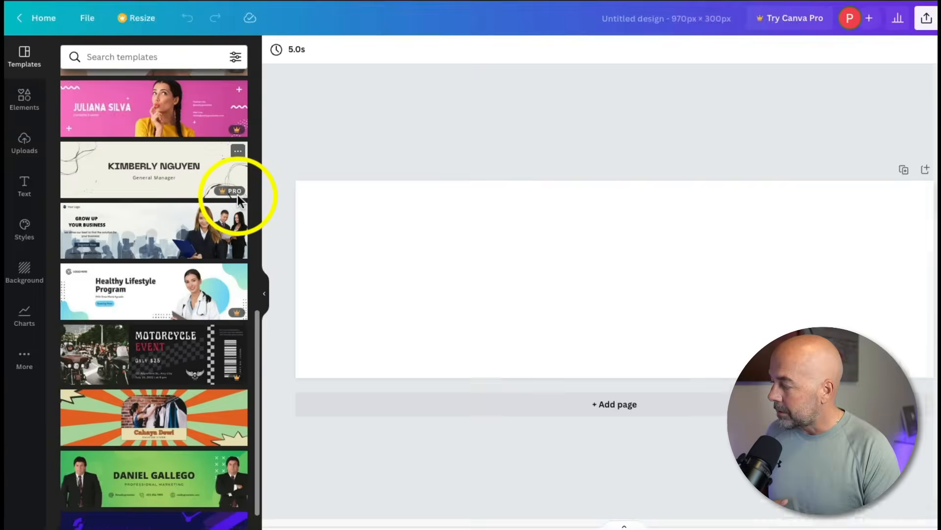
scroll(164, 253, "down", 10)
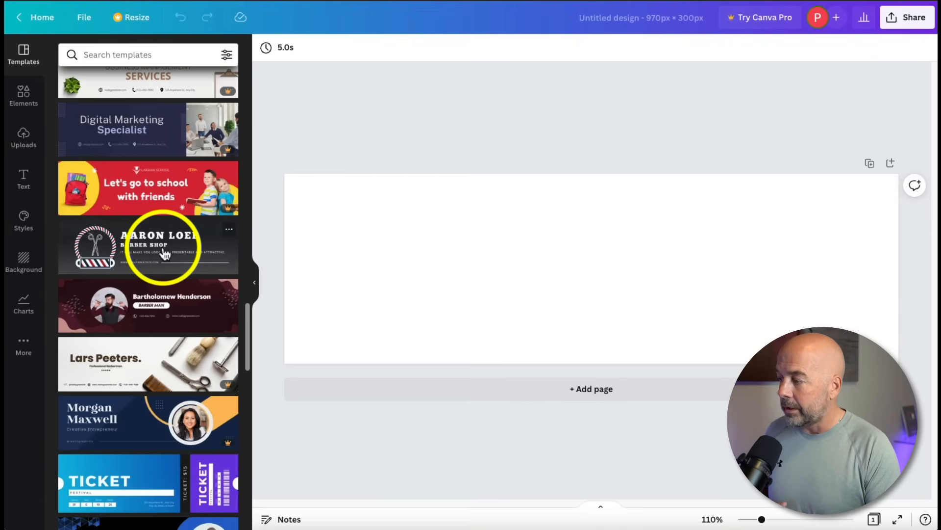
left_click(164, 252)
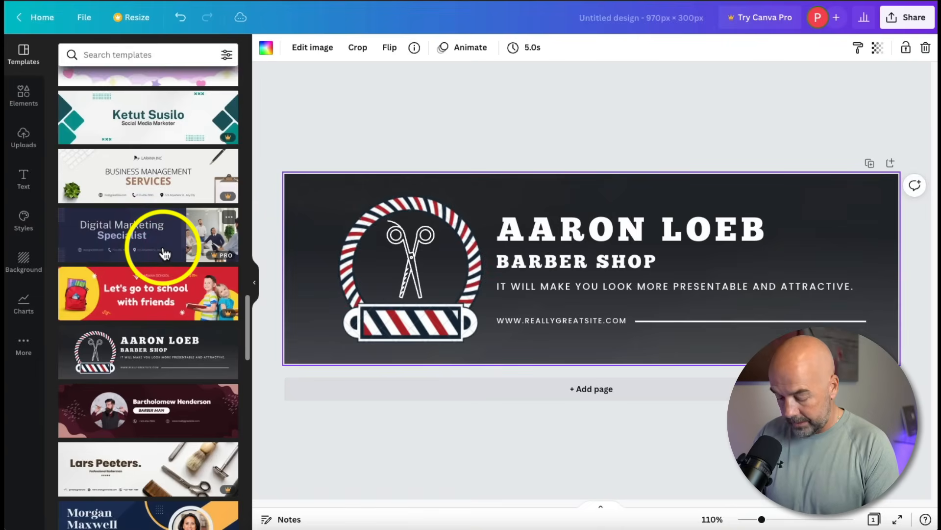
Delete the scissors, the barber pole emblem and the website text, and lengthen the white line leftward beneath the remaining text
left_click(425, 273)
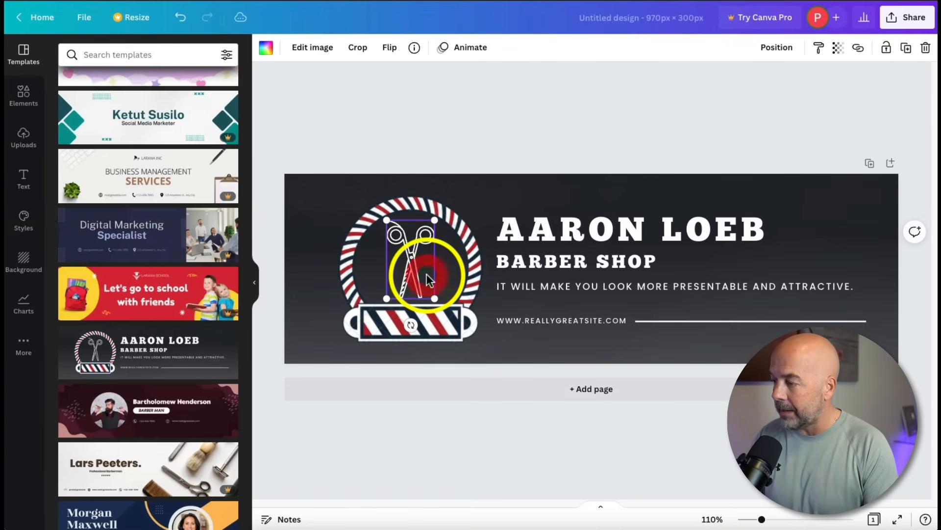
key("Delete")
left_click(438, 257)
key("Delete")
left_click(542, 321)
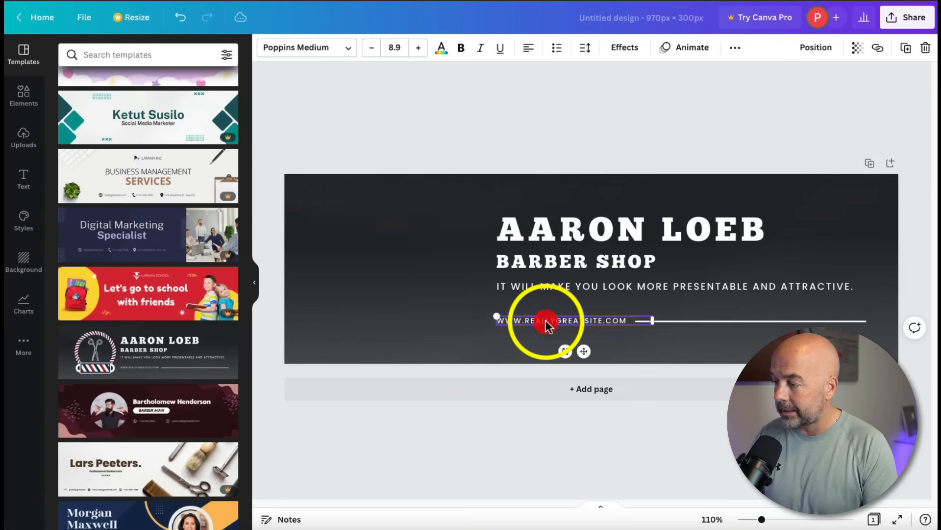
key("Delete")
left_click(637, 322)
left_click_drag(637, 322, 487, 321)
Set the banner's background colour to black and delete the gradient overlay covering its lower part
left_click(855, 224)
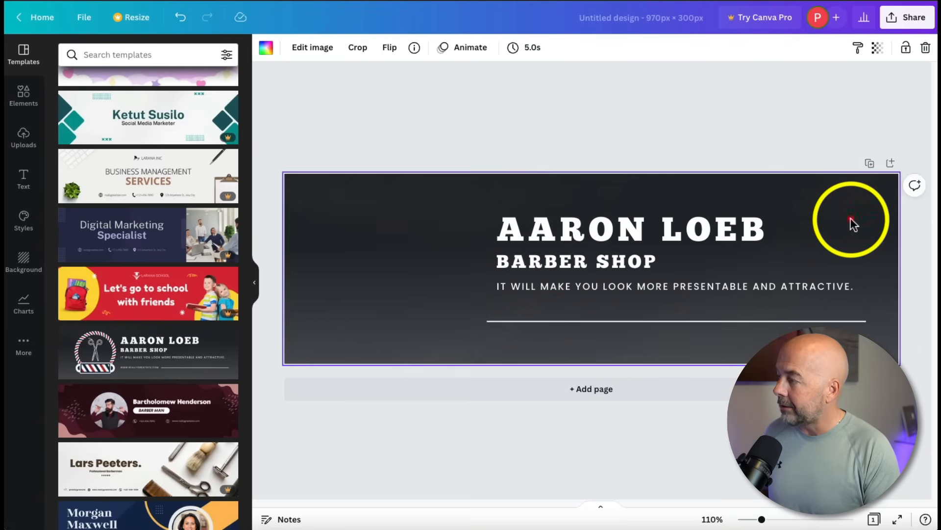
left_click(267, 49)
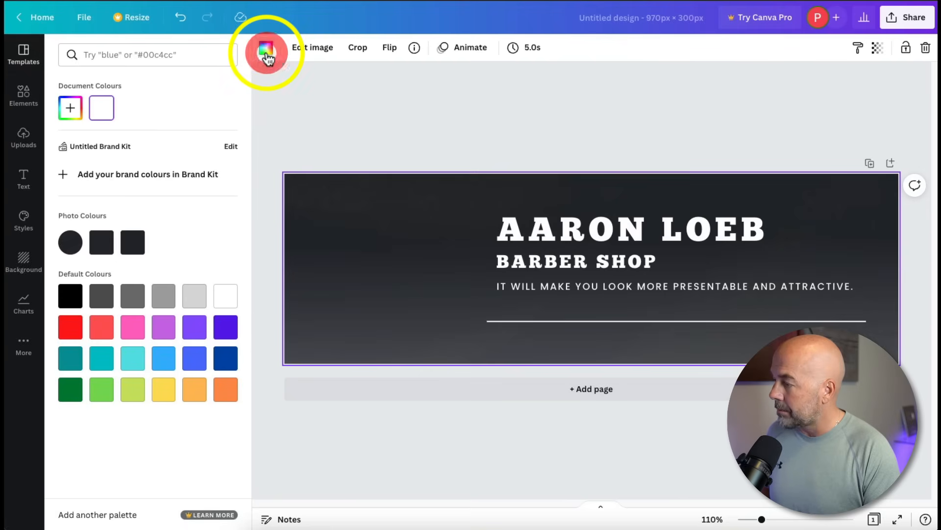
left_click(75, 304)
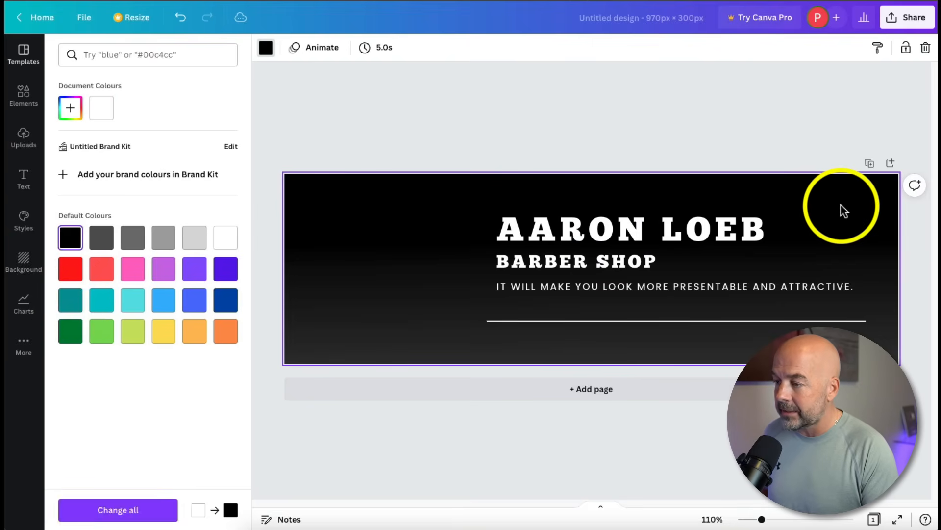
left_click(880, 345)
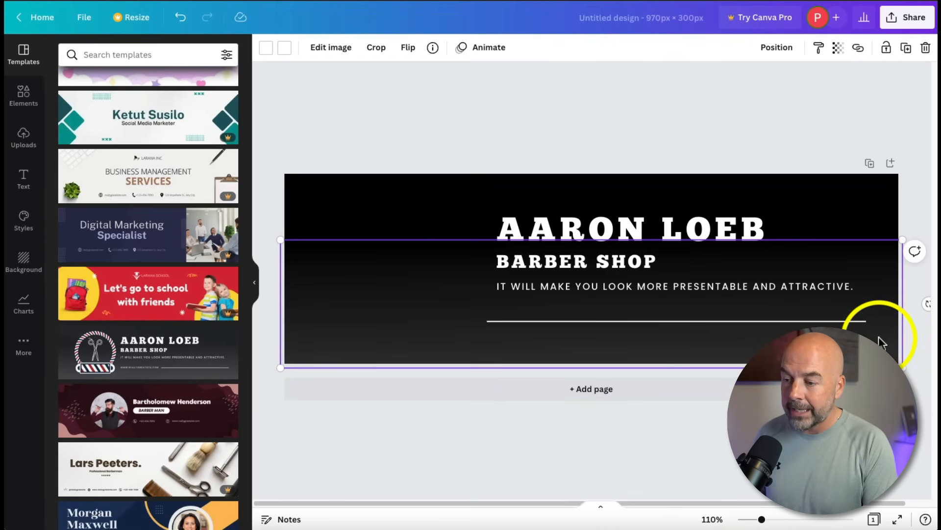
key("Delete")
Place the uploaded circular bearded-face logo to the left of the banner text, enlarge it and centre it vertically
left_click_drag(793, 268, 434, 247)
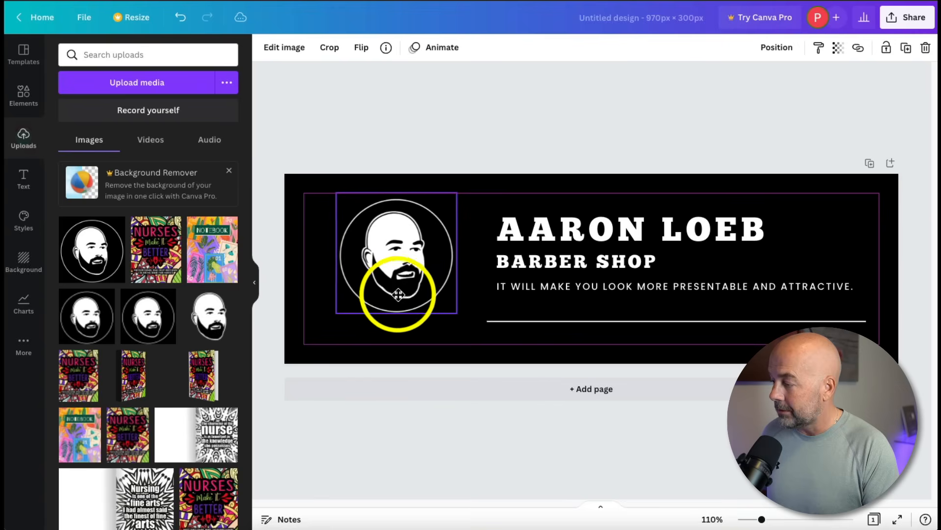
left_click_drag(401, 294, 391, 297)
left_click_drag(448, 319, 481, 347)
left_click_drag(433, 294, 414, 280)
Replace the banner heading with the author's name in capitals and the subheading with "COLORING AND ACTIVITY BOOKS"
double_click(631, 225)
type("PAUL MARLES")
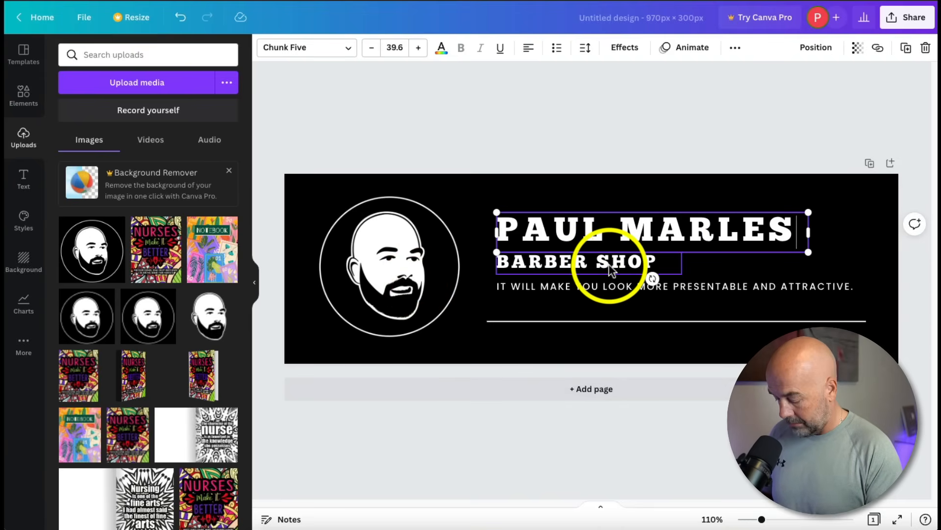
double_click(609, 264)
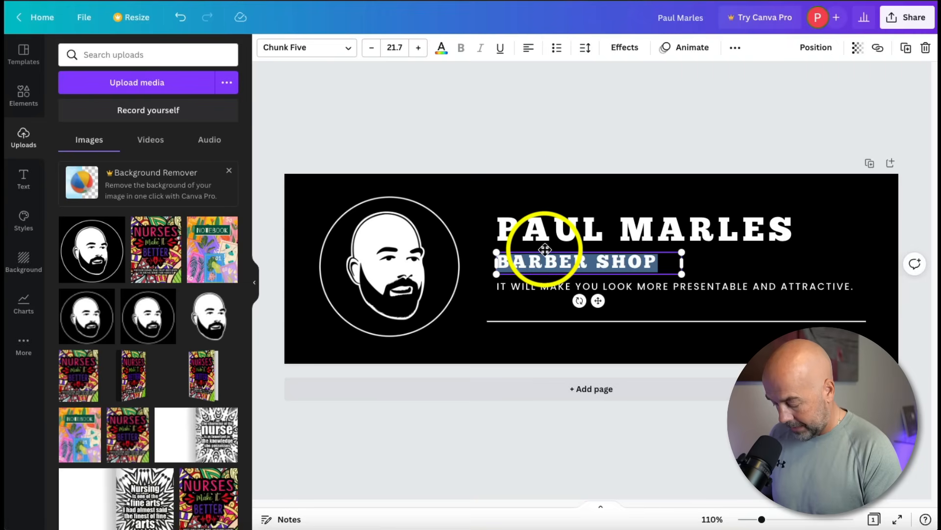
type("COLORING AN")
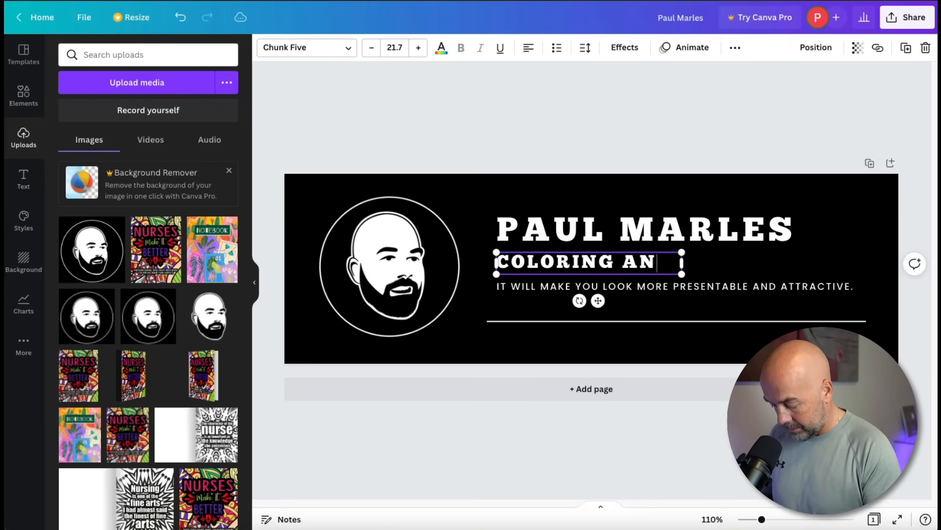
type("D")
type("ACTIVITY BOOKS")
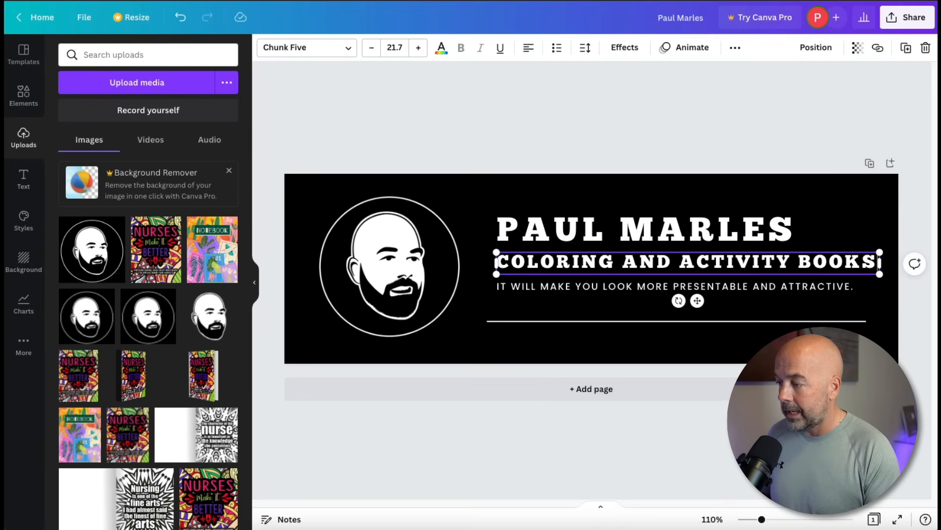
Replace the tagline with "THE BEST BOOKS ON AMAZON" and reposition the white line and text block beside the logo
double_click(598, 288)
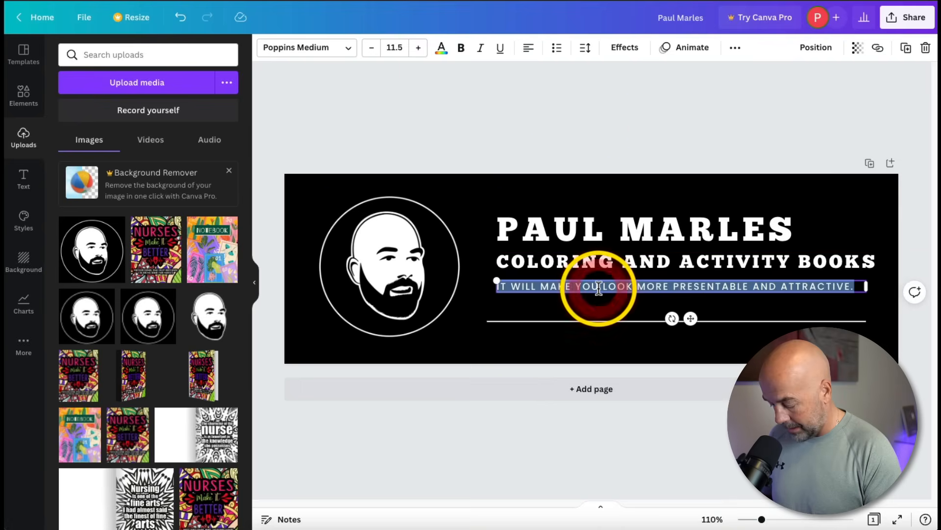
type("THE BEST BOOKS ON AMAZ")
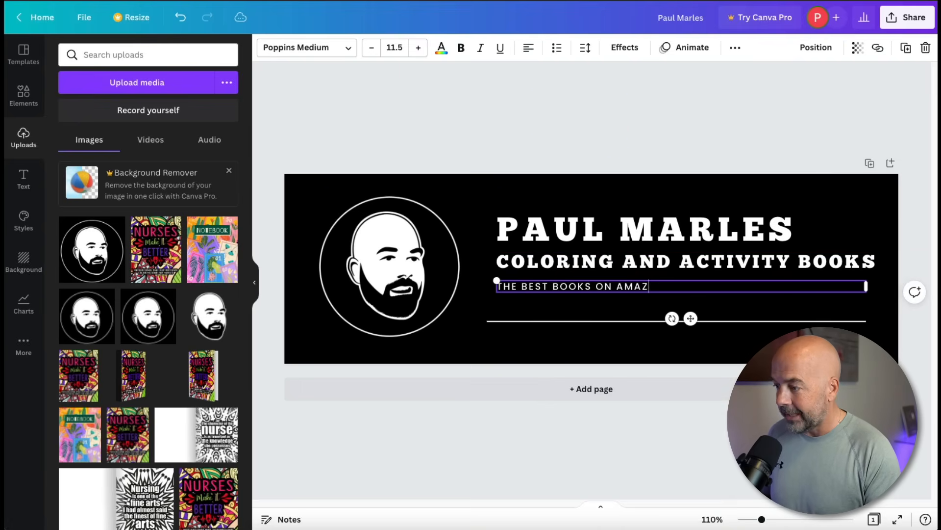
left_click(617, 333)
left_click(625, 321)
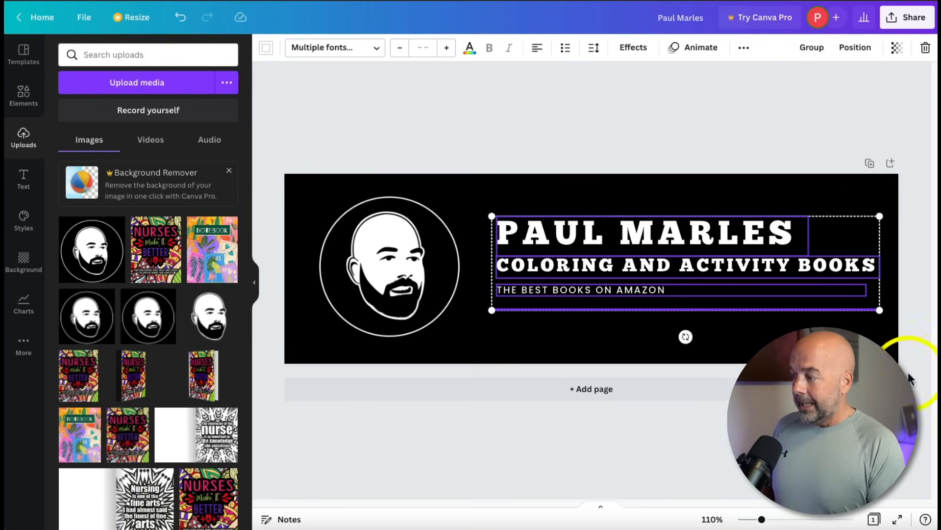
left_click(830, 100)
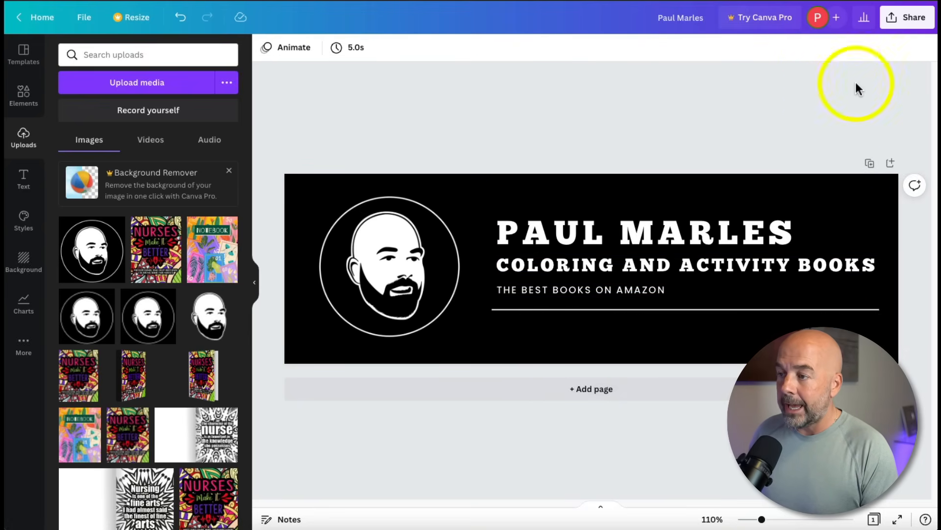
Download the finished banner as a PNG at 970 × 300 px
left_click(907, 17)
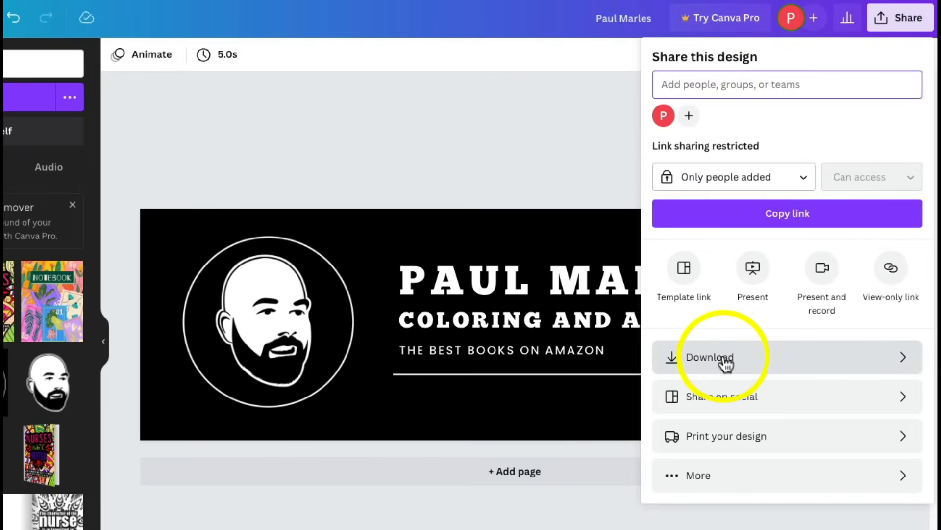
left_click(723, 360)
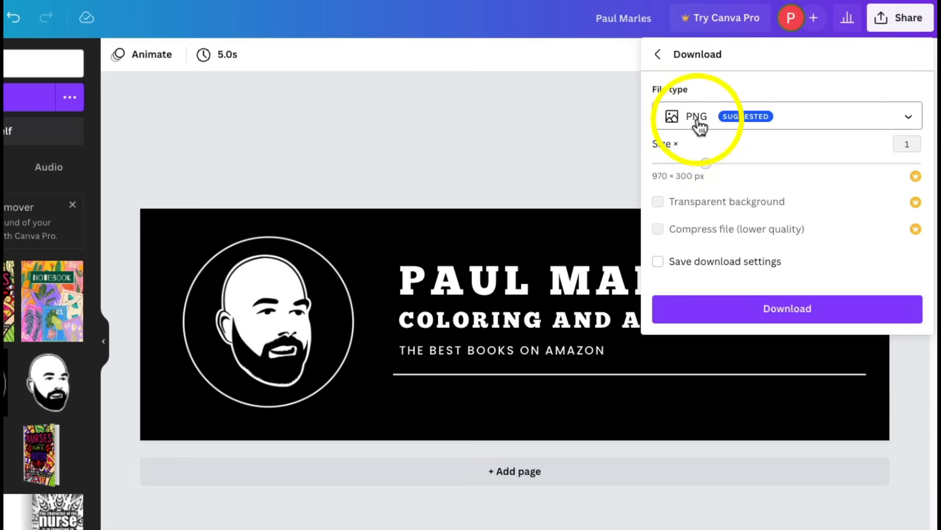
left_click(790, 310)
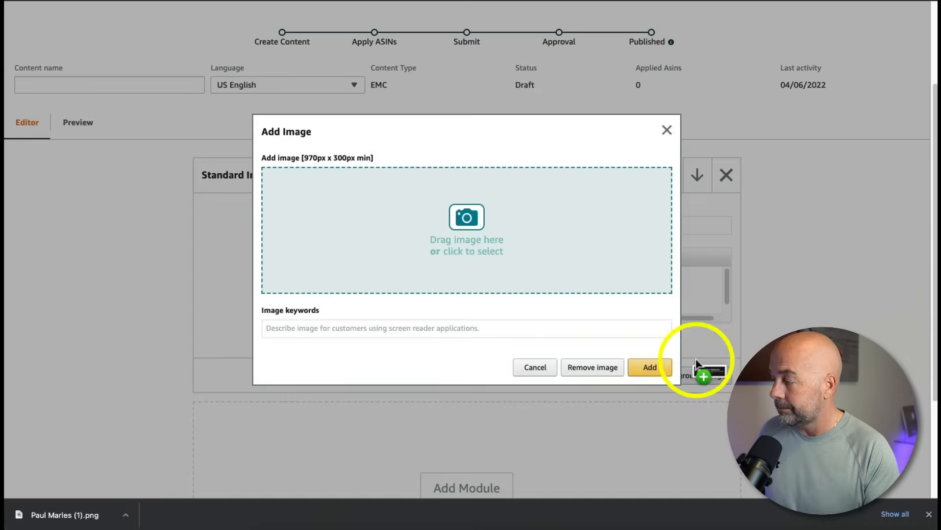
Add the downloaded banner PNG as the text overlay module's background, with the author's name followed by "Banner" as image keywords
left_click_drag(699, 374, 453, 231)
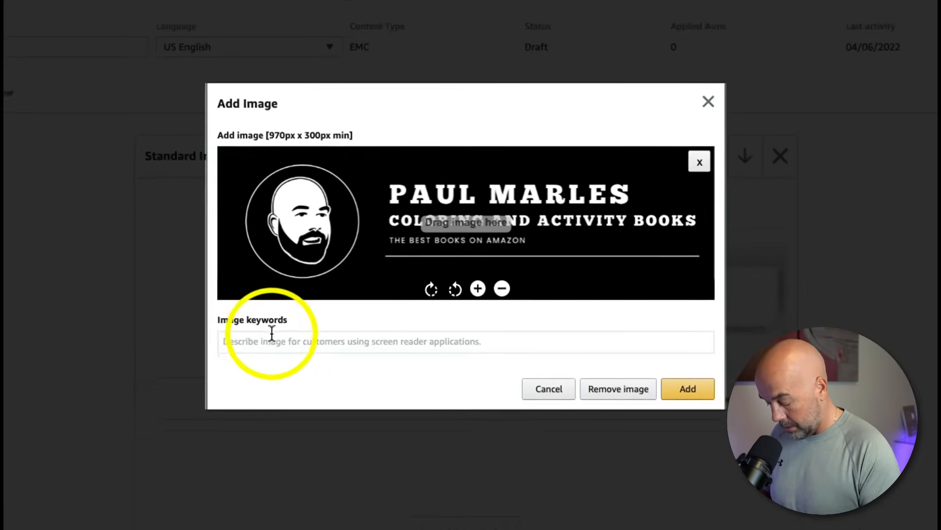
left_click(271, 342)
type("Paul Marles Banner")
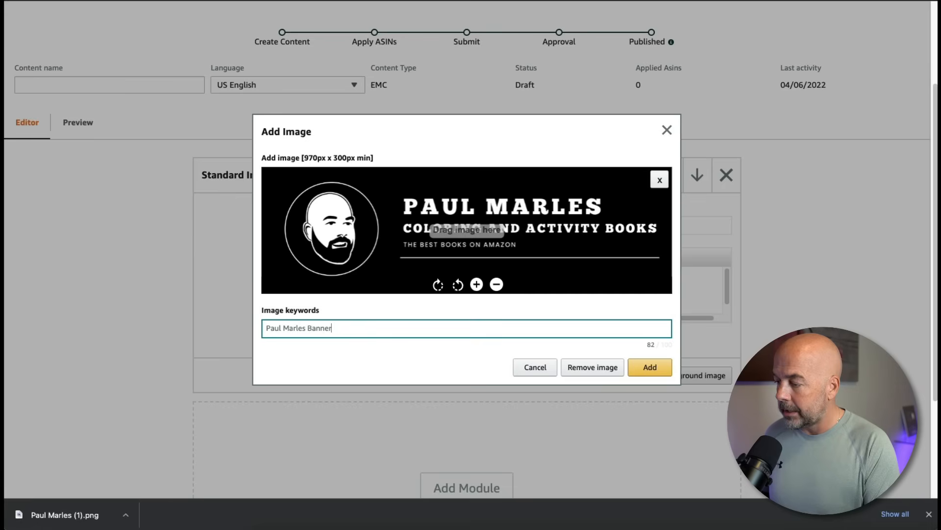
left_click(640, 371)
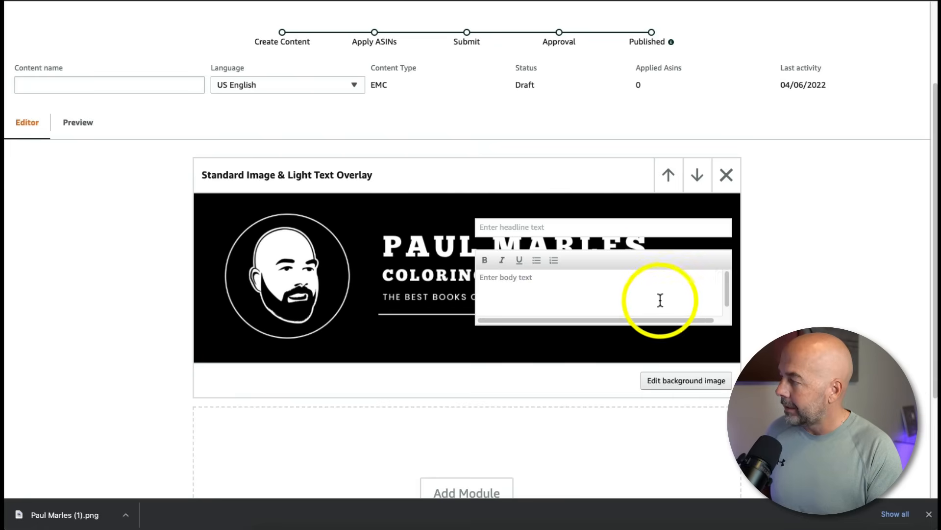
Preview the banner module on desktop and review the image grid in the Bloom coloring book's example listing
left_click(84, 128)
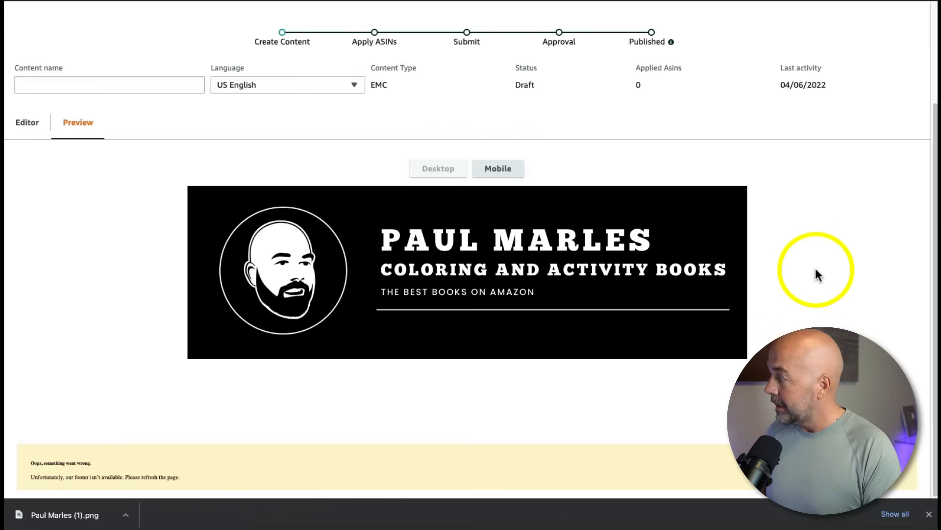
left_click(23, 129)
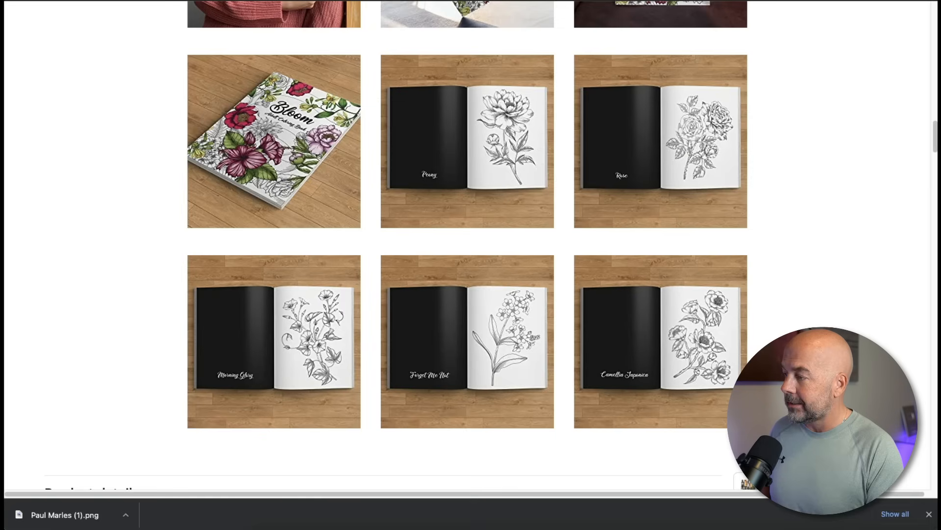
scroll(467, 265, "up", 5)
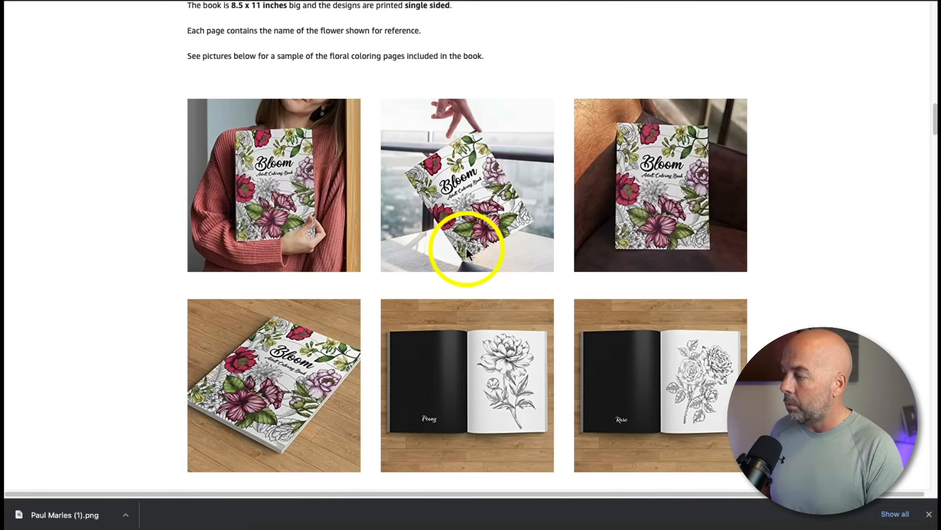
scroll(466, 249, "down", 4)
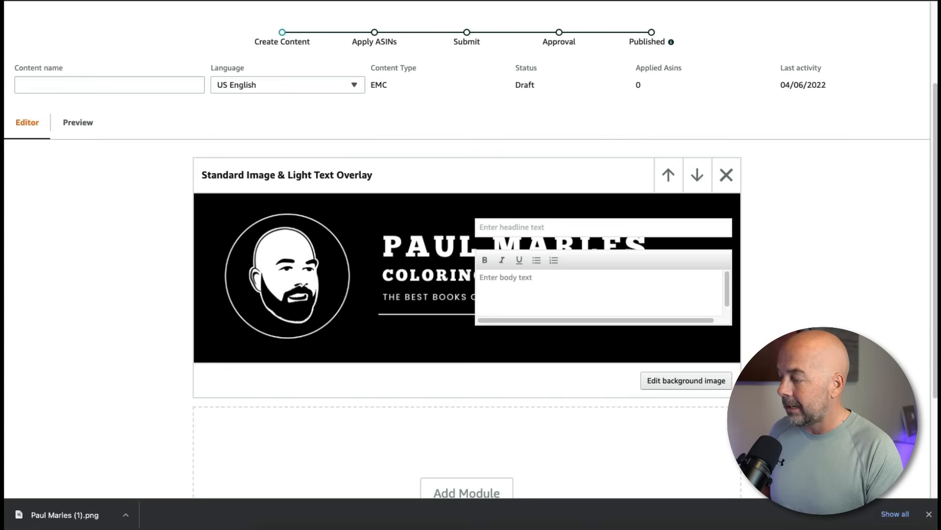
Add a Standard Three Images & Text module below the banner module
scroll(511, 336, "down", 3)
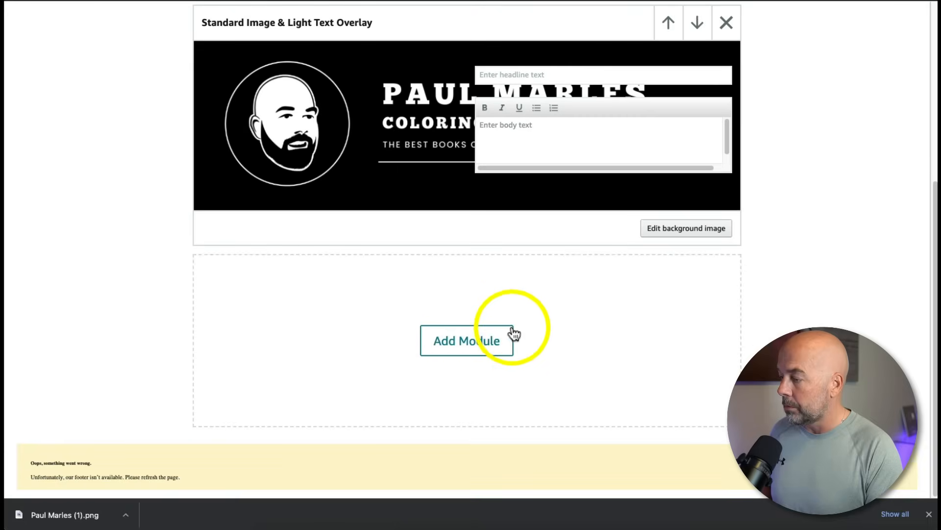
left_click(474, 339)
scroll(508, 318, "down", 15)
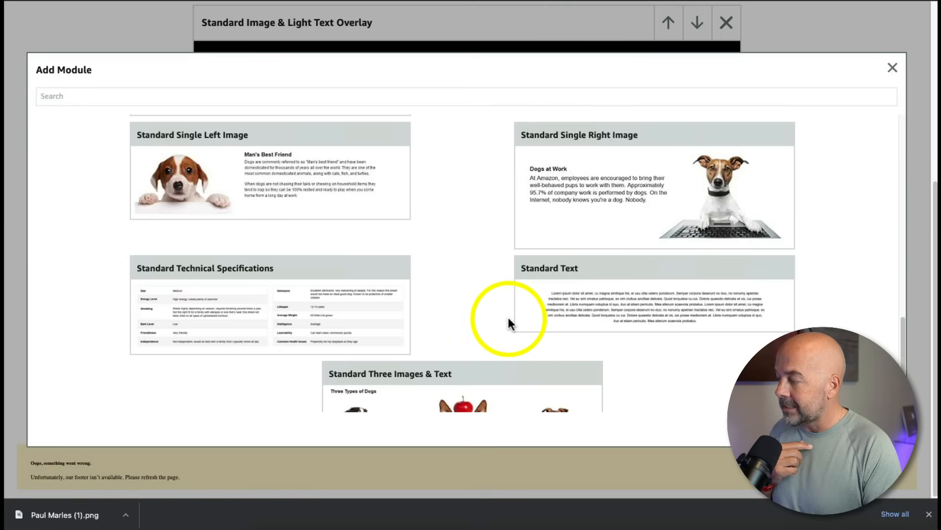
scroll(508, 318, "down", 3)
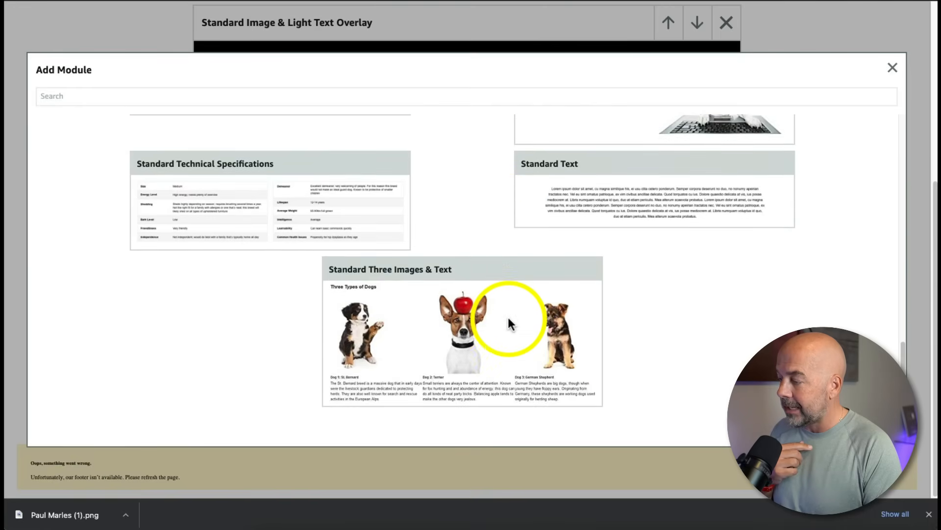
left_click(471, 332)
scroll(471, 326, "down", 3)
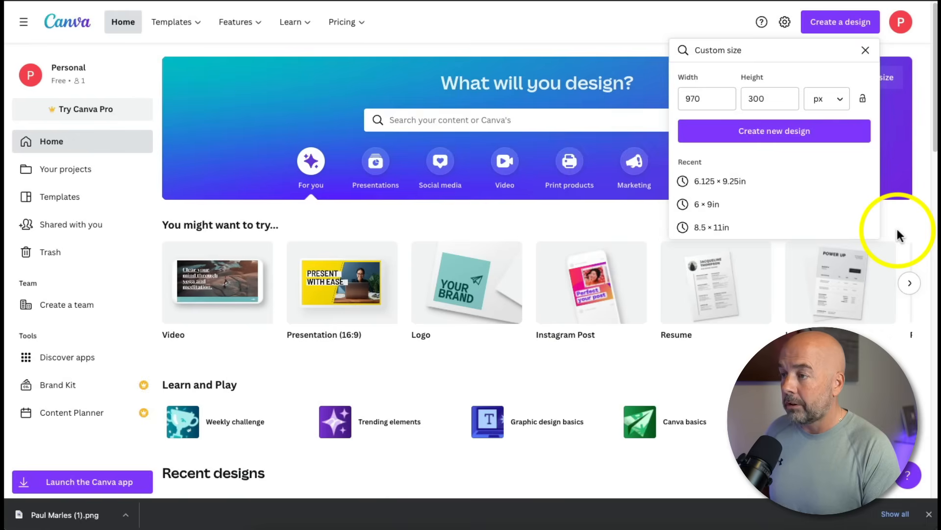
Switch to Canva and create a new custom-size design of 300 × 300 px
left_click(903, 210)
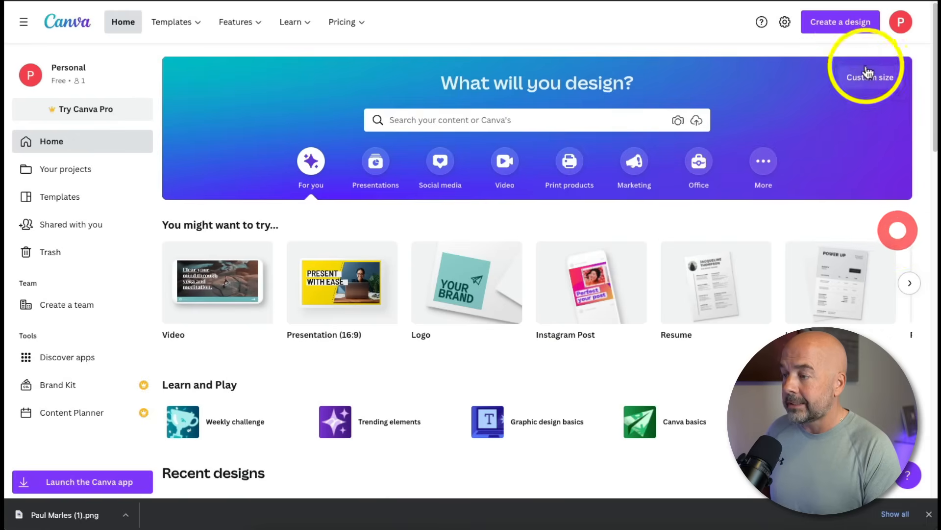
left_click(839, 24)
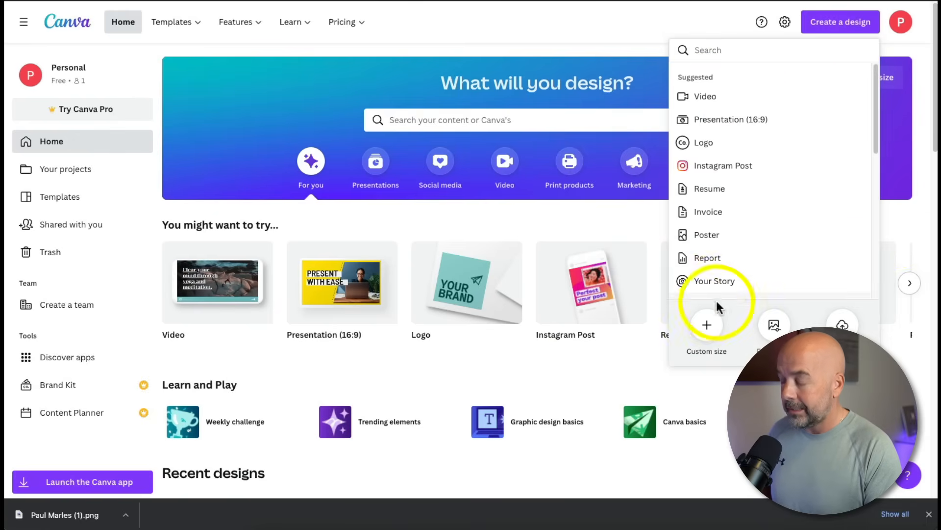
left_click(708, 327)
double_click(692, 99)
type("300")
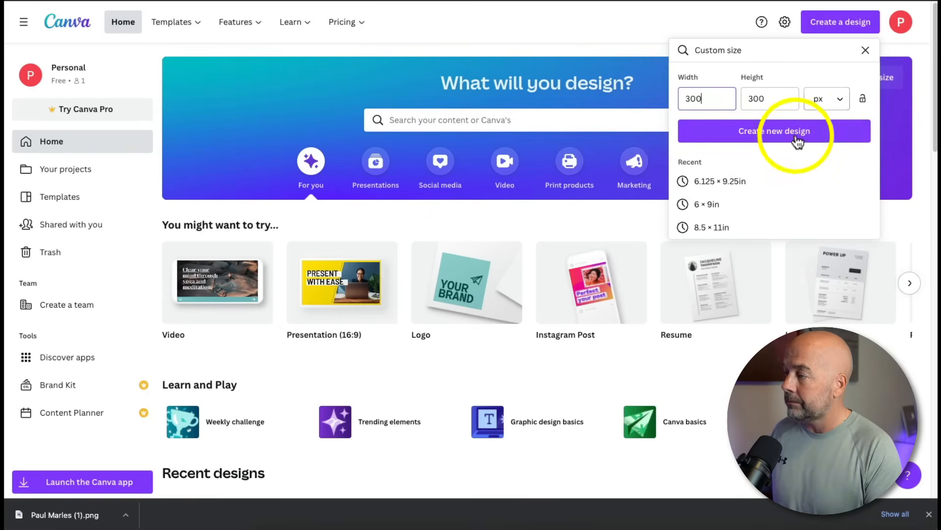
left_click(785, 136)
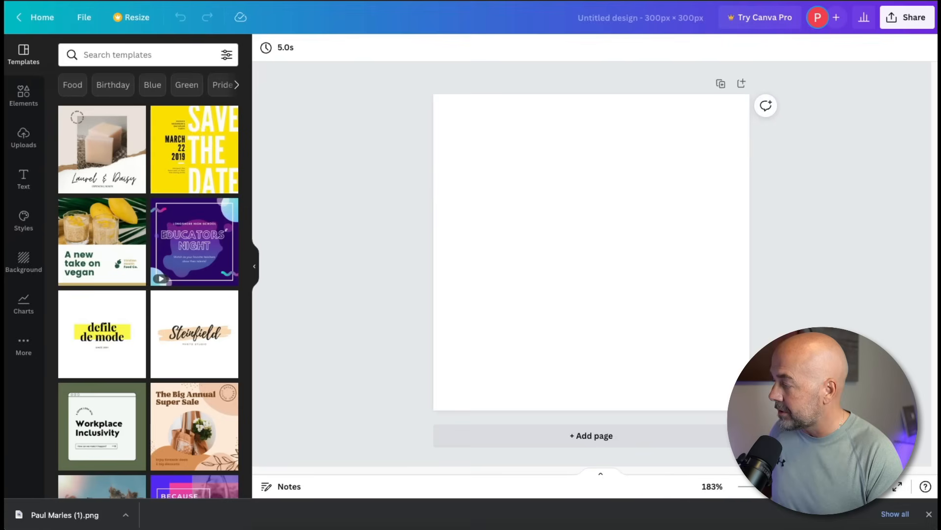
Search the backgrounds for "wood" and apply the dark brown vertical plank image to the page
scroll(158, 250, "down", 1)
scroll(158, 250, "down", 10)
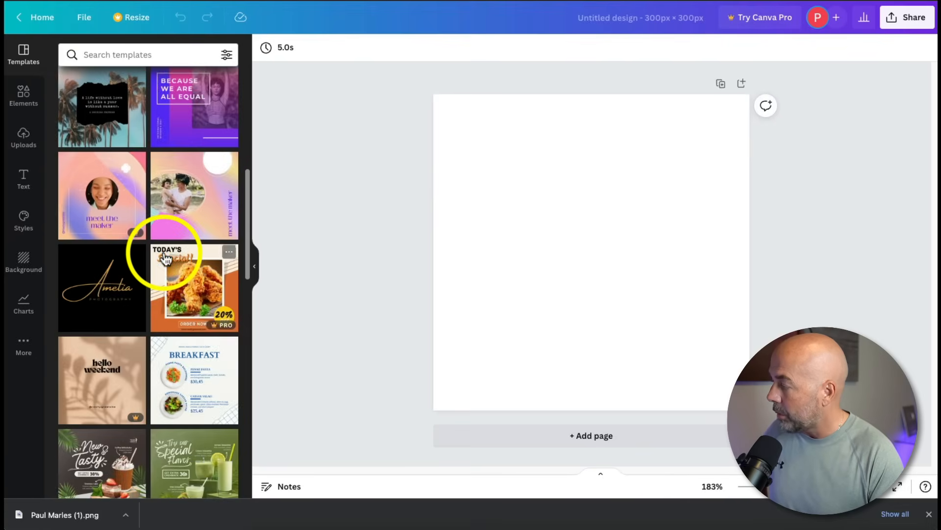
left_click(26, 265)
scroll(127, 249, "up", 5)
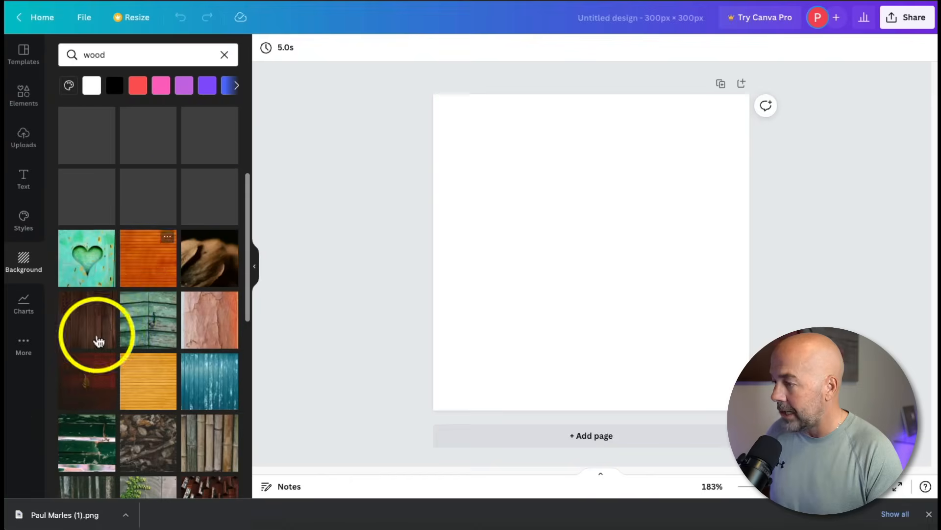
left_click(90, 325)
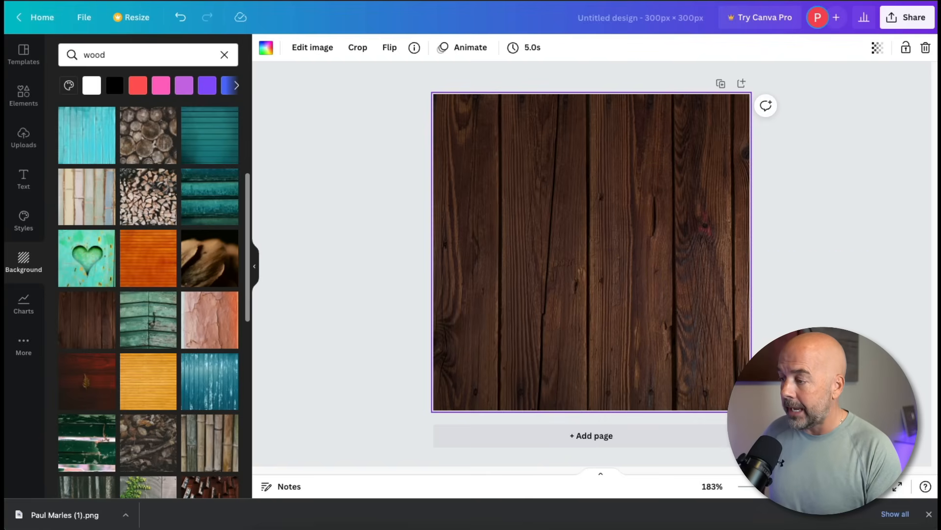
Place the uploaded "Nurses Make It Better" cover on the wood background, enlarge it and centre it on the page
left_click_drag(611, 223, 594, 238)
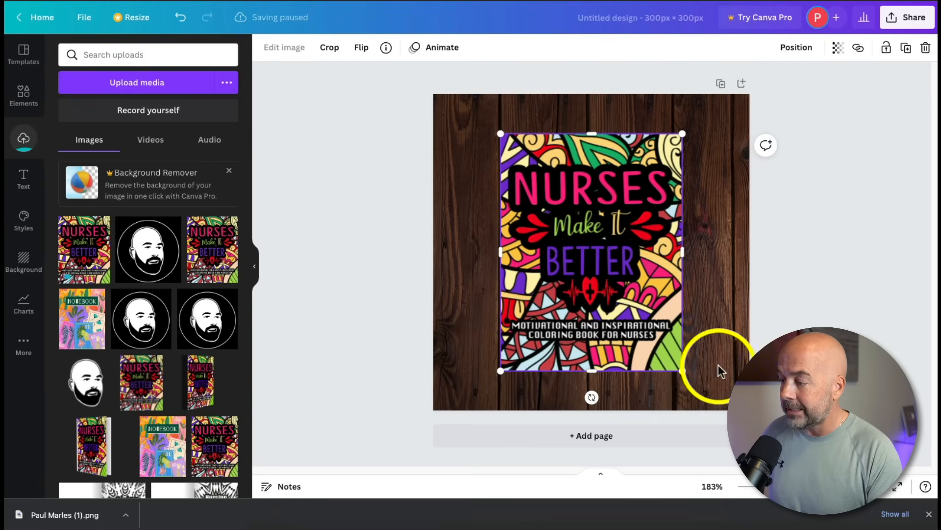
left_click_drag(686, 371, 716, 411)
left_click_drag(682, 368, 668, 350)
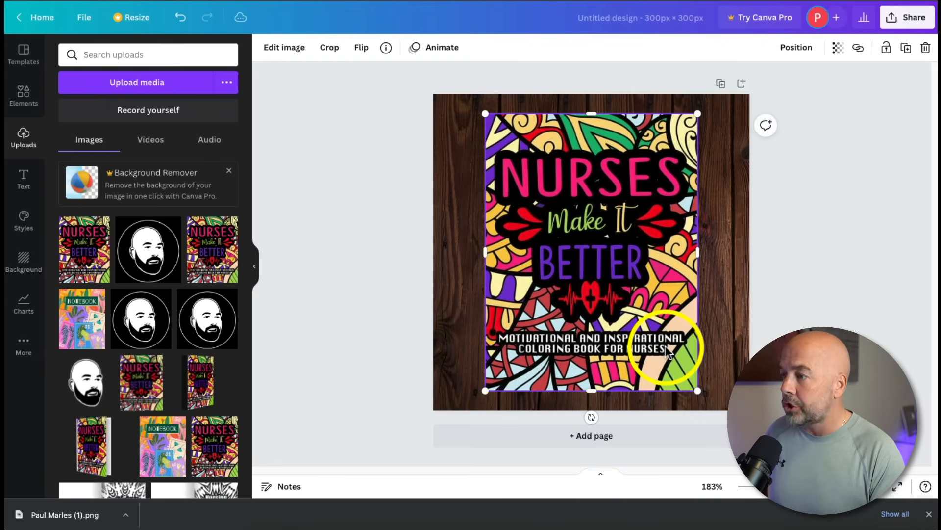
Apply a Drop shadow effect to the nurses book cover
left_click(293, 58)
scroll(181, 287, "down", 8)
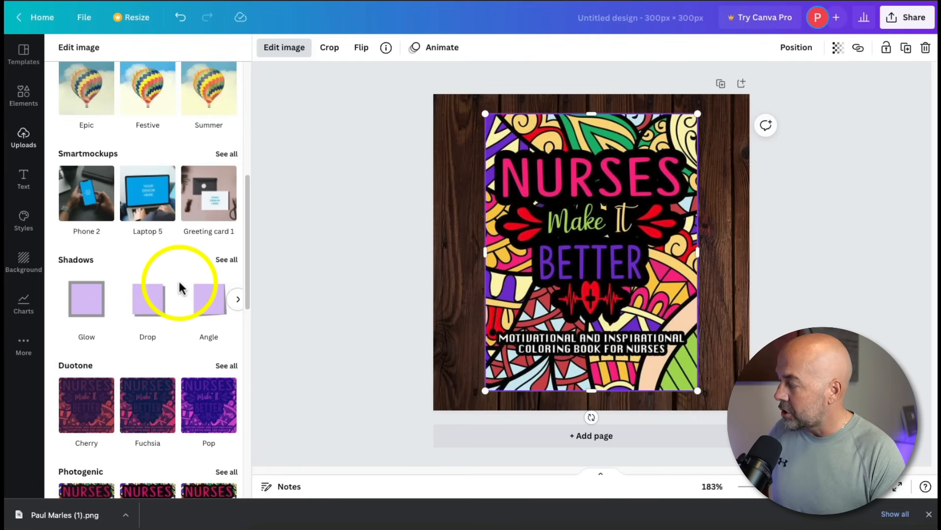
left_click(156, 304)
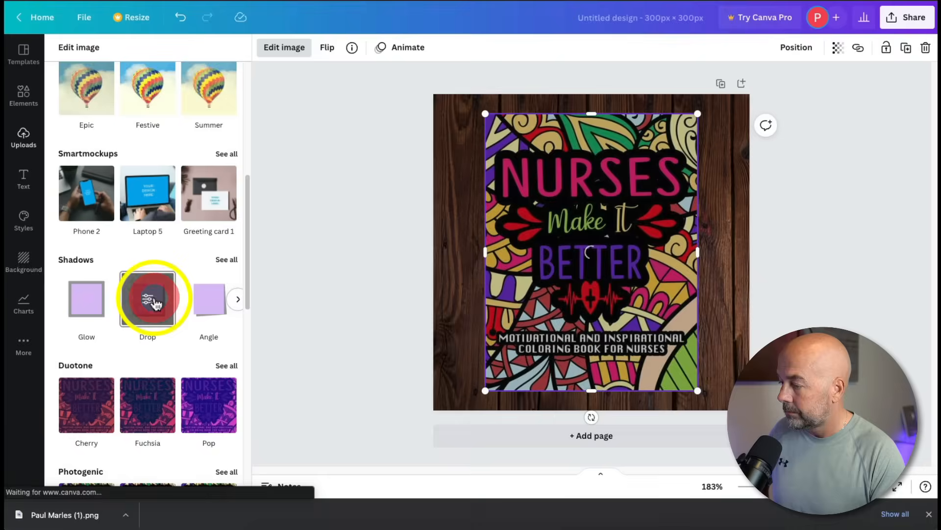
left_click(803, 311)
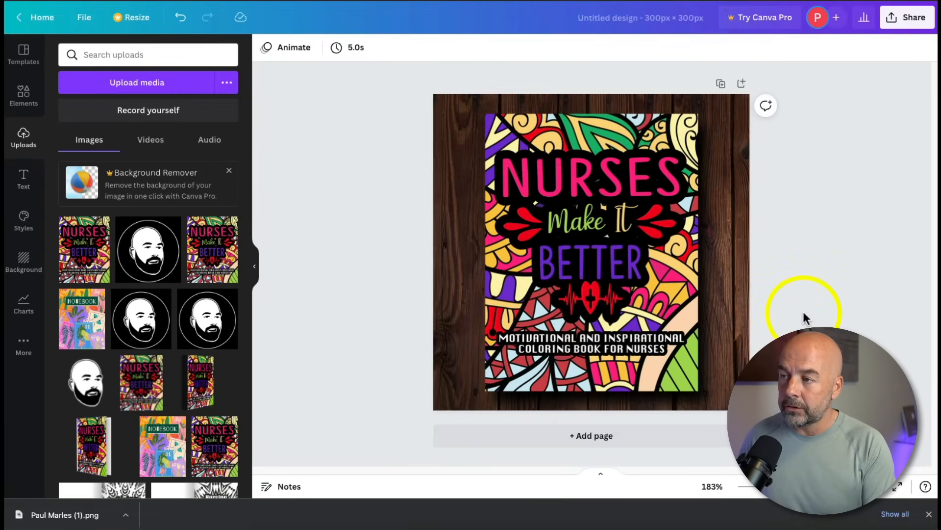
Download the book cover design as a PNG at 300 × 300 px
left_click(906, 18)
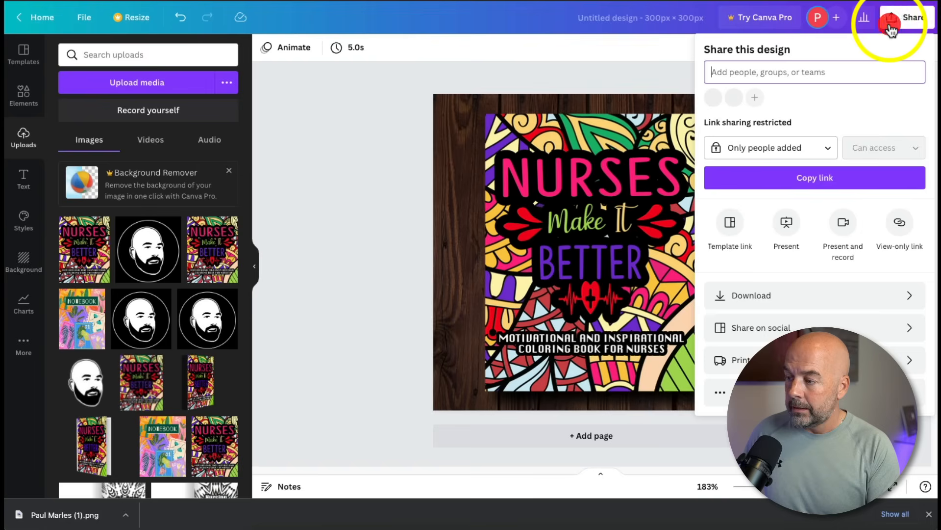
left_click(757, 296)
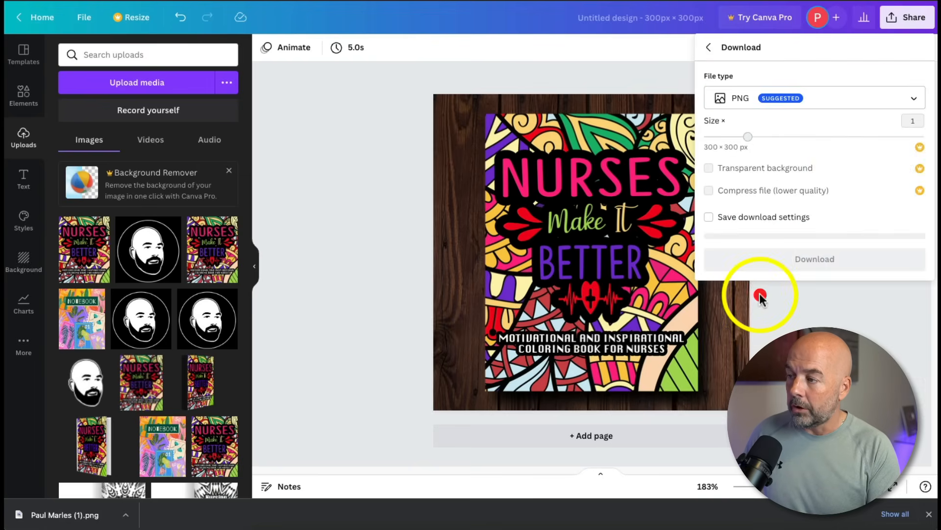
left_click(898, 101)
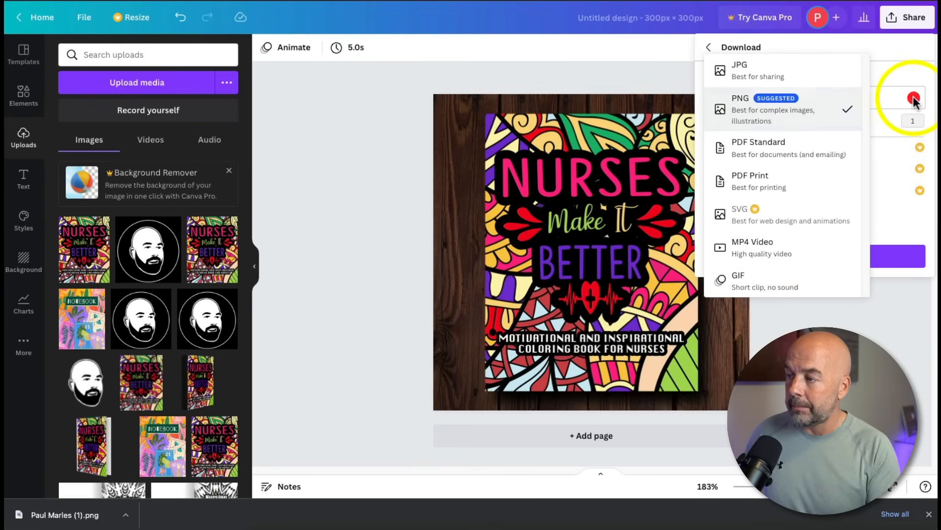
left_click(786, 108)
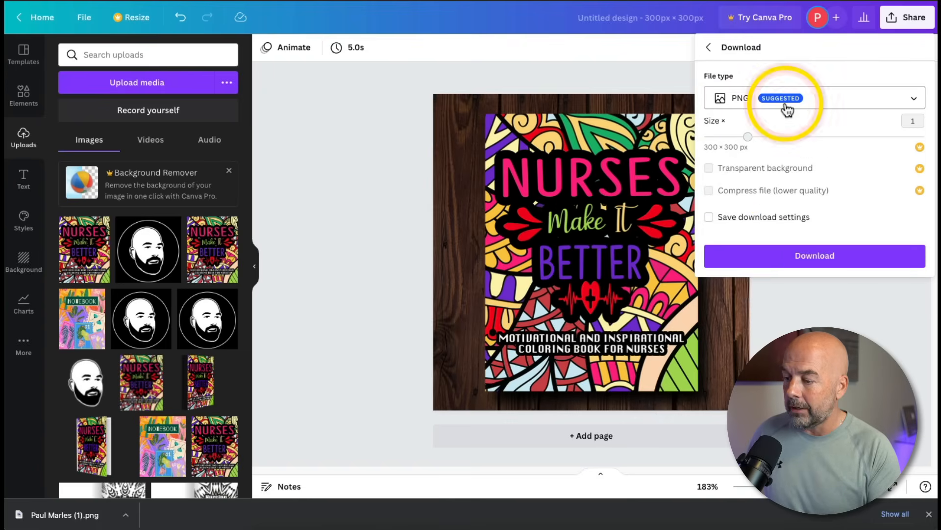
left_click(804, 256)
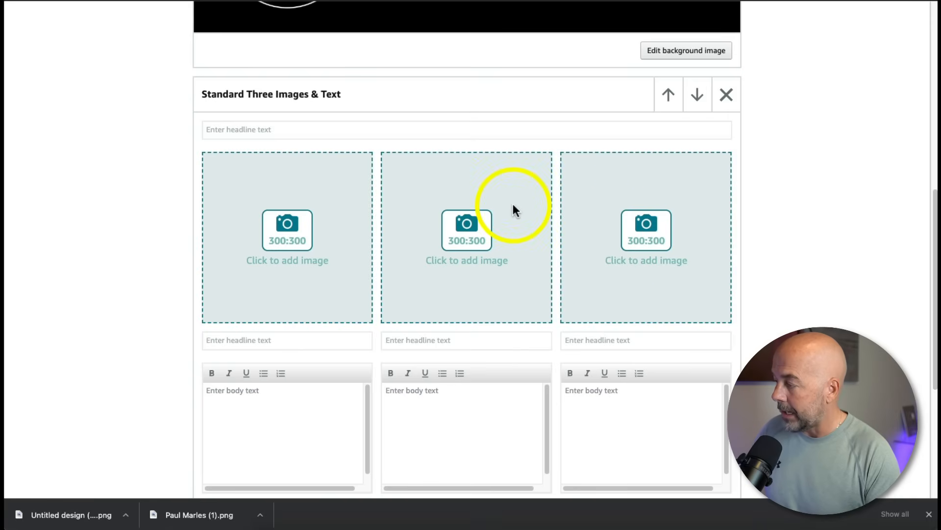
Add the downloaded cover PNG to the three-image module's first slot on Amazon, with "nurse coloring book" as image keywords
left_click(289, 229)
left_click(291, 237)
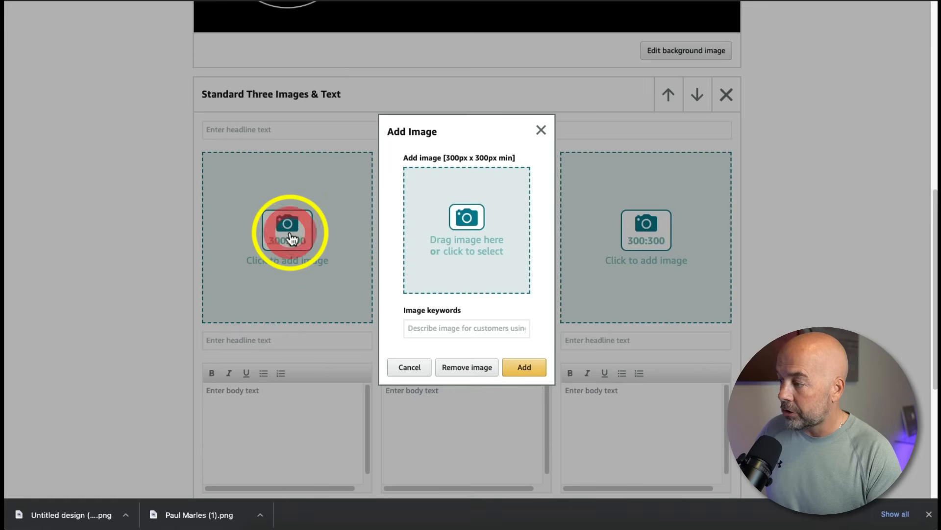
left_click_drag(938, 285, 458, 236)
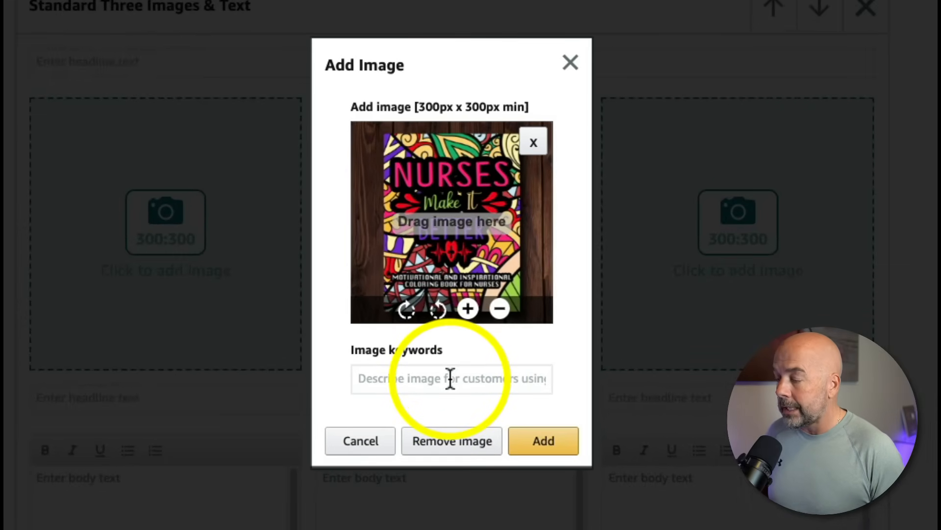
left_click(450, 377)
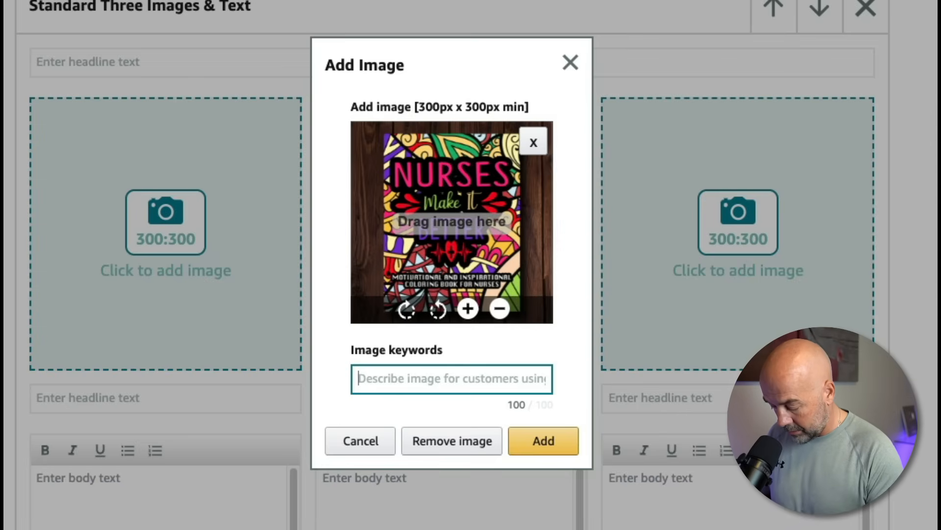
type("urse coloring book")
left_click(564, 445)
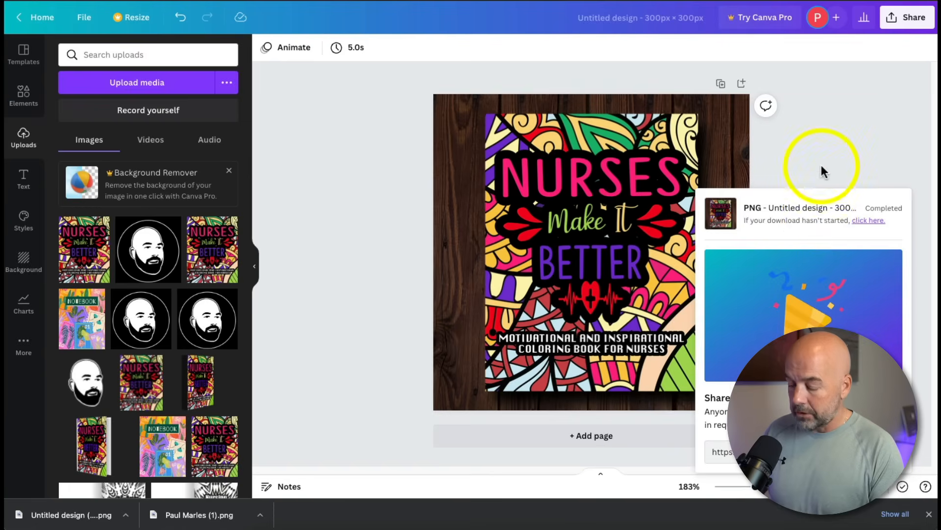
Return to the 300 × 300 px Canva design and delete the nurses book cover, keeping the wood background
left_click(821, 166)
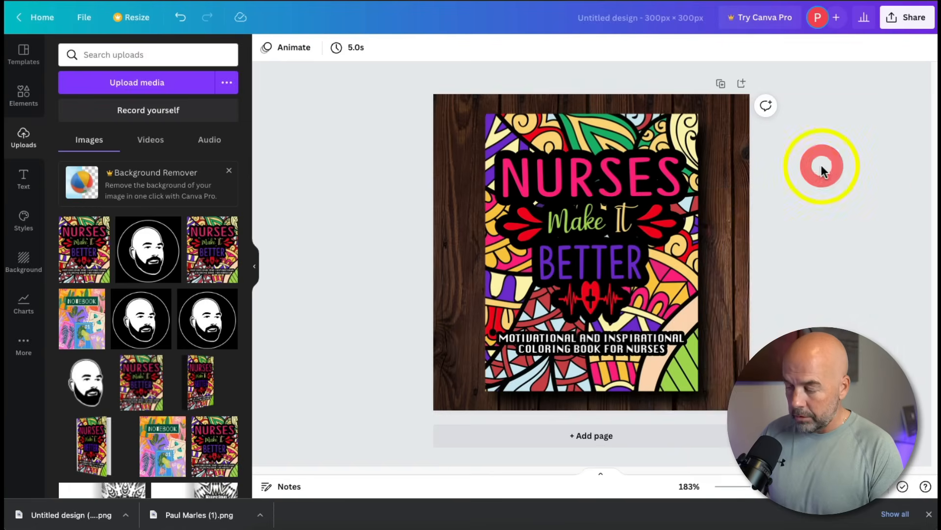
left_click(627, 250)
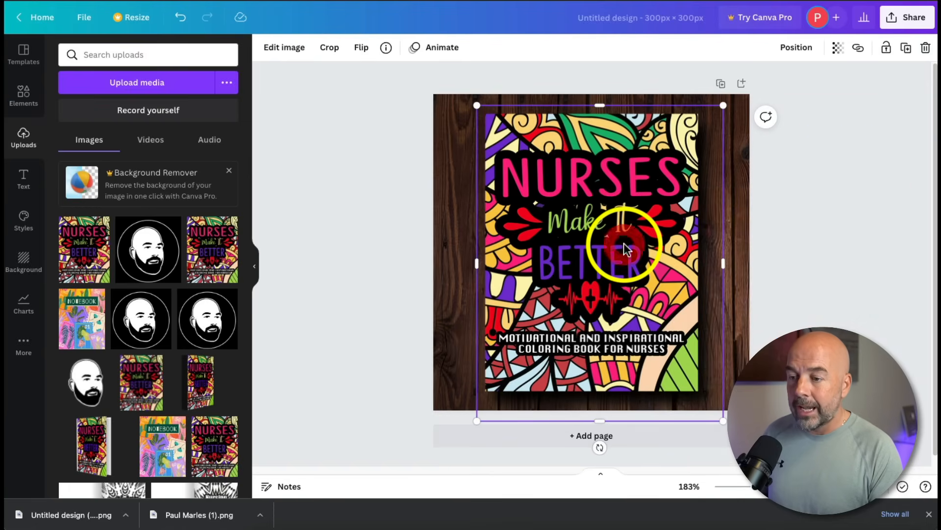
key("Delete")
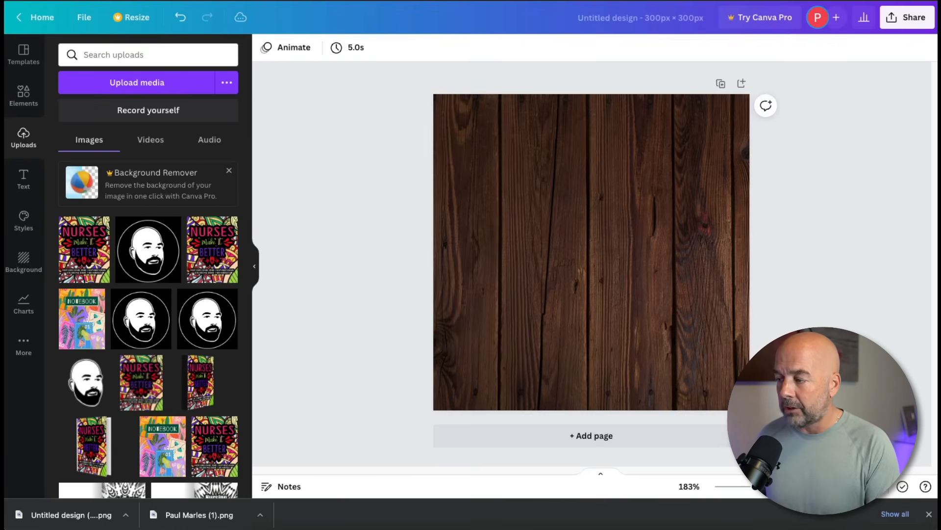
Place the "The character of the nurse" page spread nearly full-width on the wood background and download the design as a 300 × 300 px PNG
left_click_drag(815, 237, 593, 237)
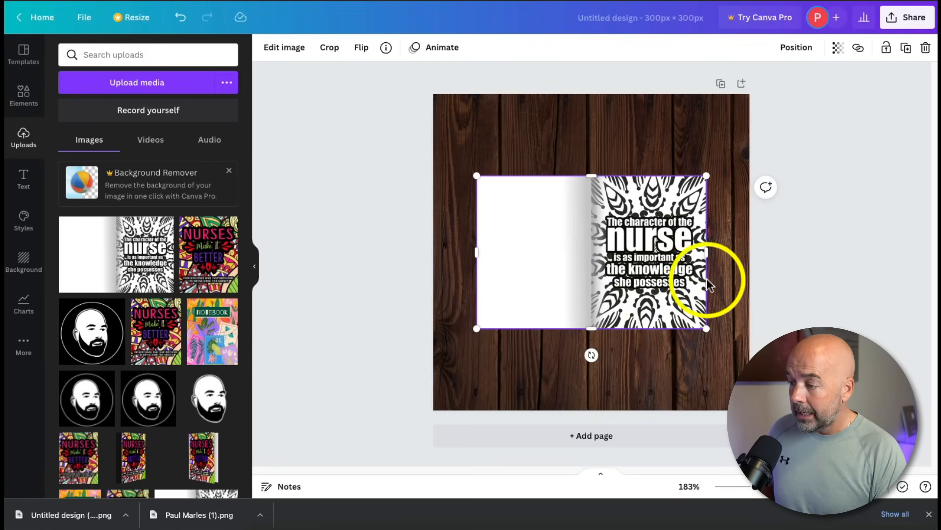
mouse_move(707, 330)
left_mouse_down()
mouse_move(739, 349)
mouse_move(716, 325)
left_mouse_up()
left_click(899, 24)
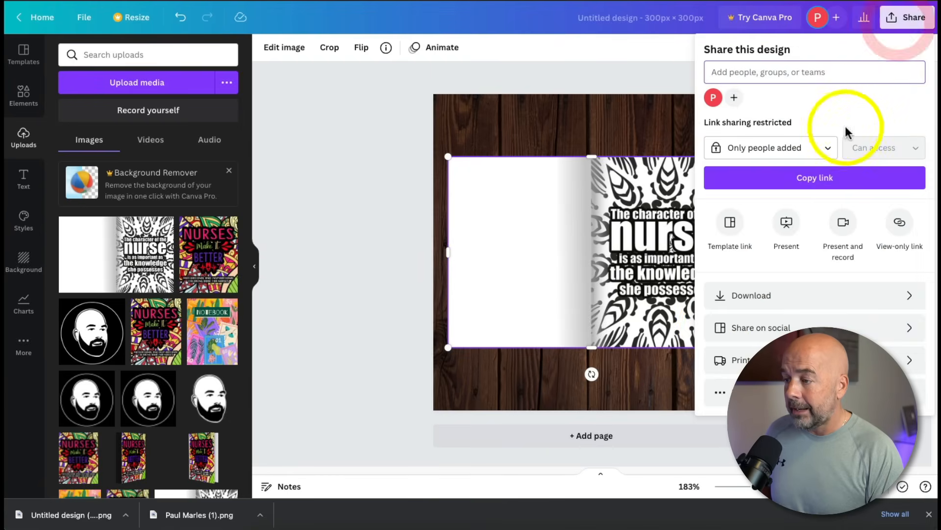
left_click(763, 302)
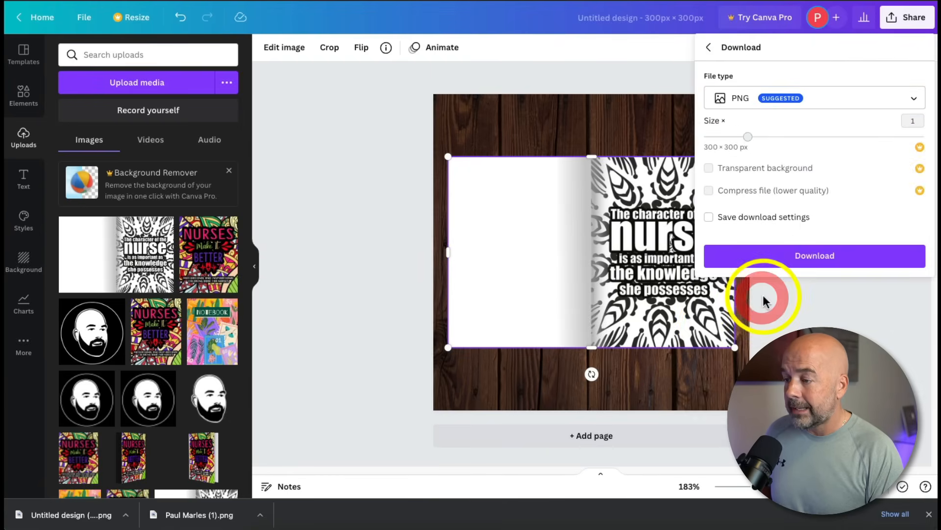
left_click(798, 264)
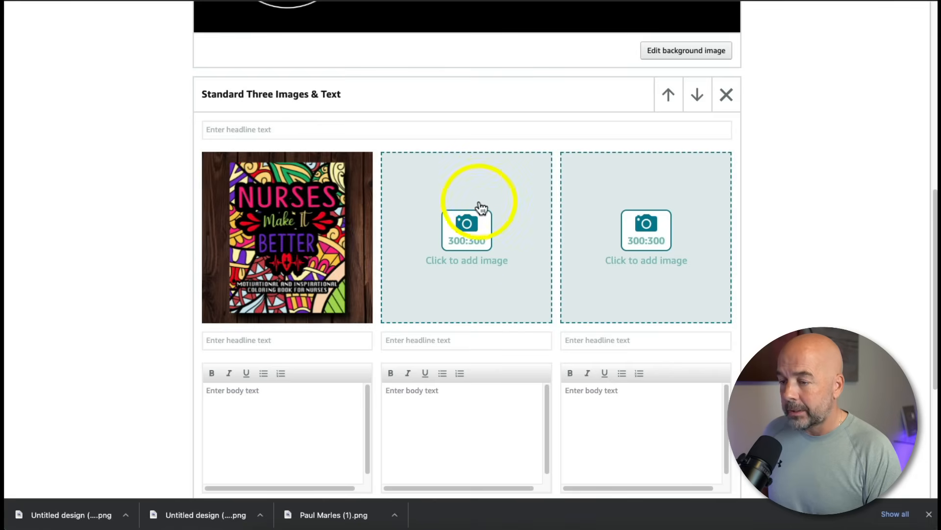
Add the downloaded page-spread PNG to the three-image module's second slot on Amazon, with "adult coloring book" as image keywords
left_click(476, 241)
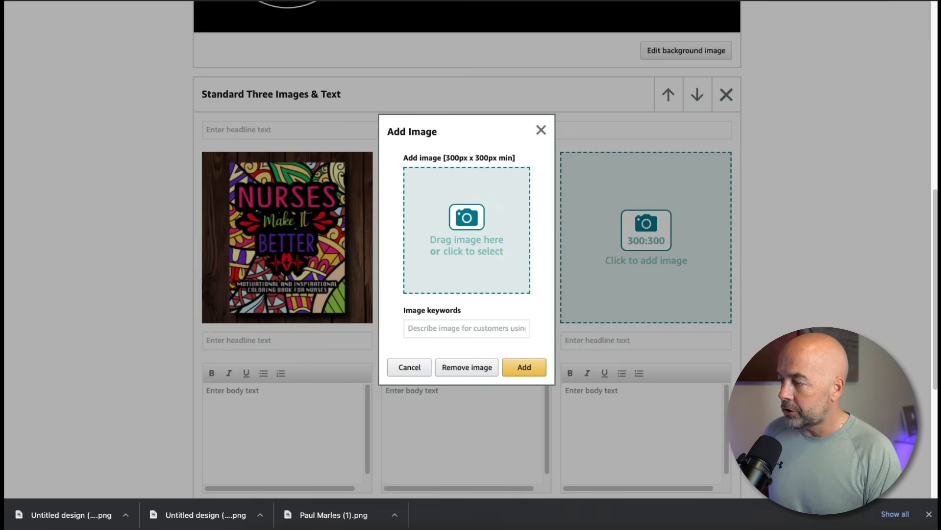
left_click_drag(642, 224, 468, 228)
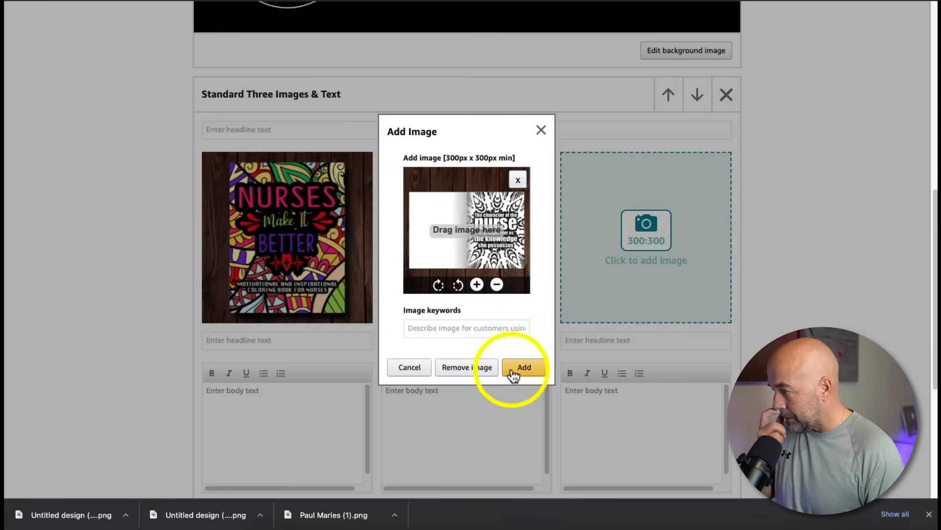
left_click(480, 330)
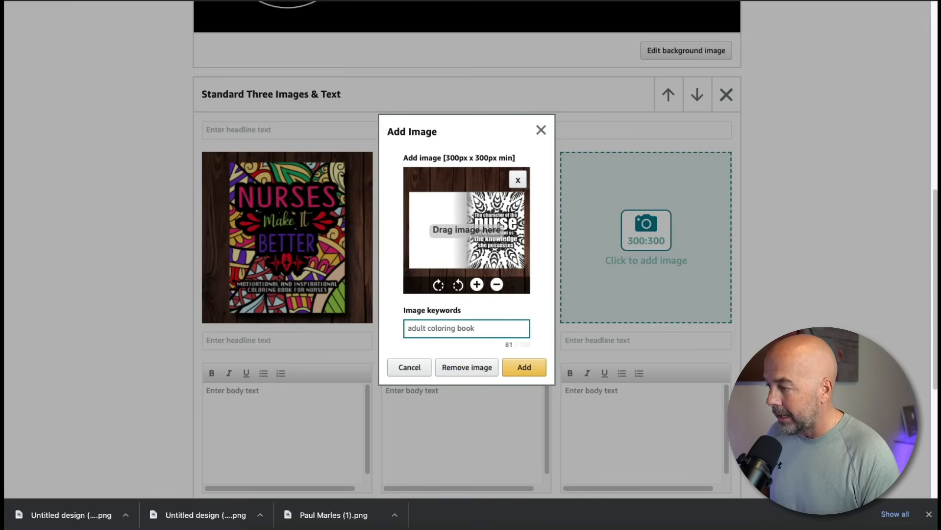
left_click(527, 368)
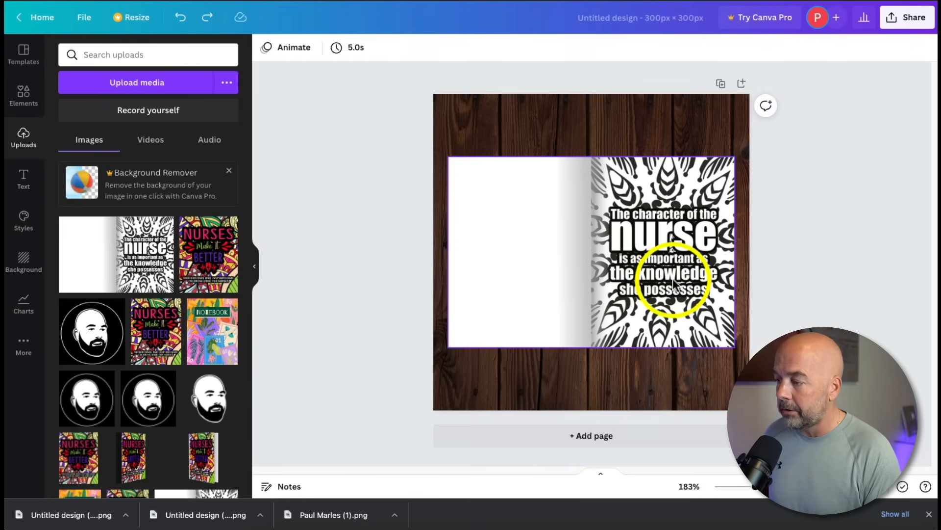
Return to the 300 × 300 px Canva design and replace the page spread with the "Nursing is one of the fine arts" spread, nearly full-width
left_click(637, 268)
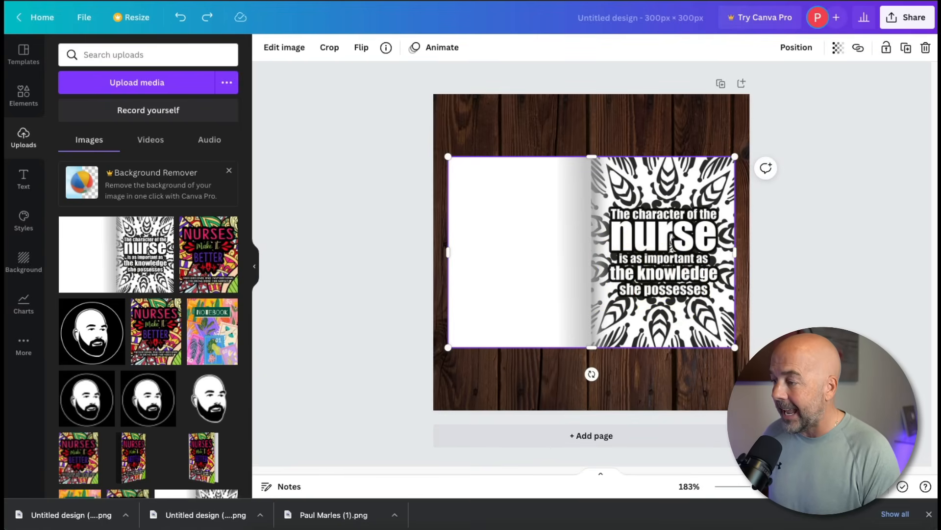
left_click_drag(936, 226, 555, 211)
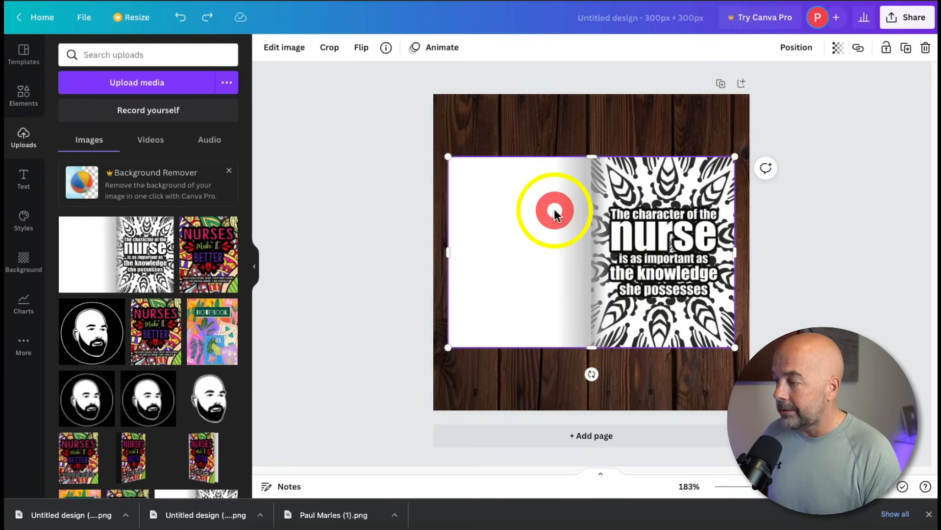
left_click_drag(636, 264, 596, 248)
left_click_drag(657, 296, 734, 348)
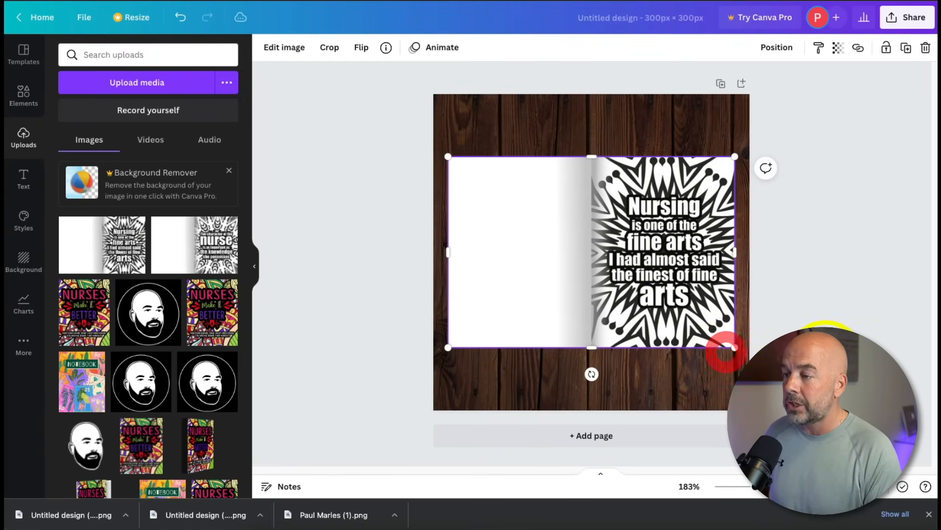
Download the "Nursing is one of the fine arts" design as a PNG at 300 × 300 px
left_click(902, 19)
left_click(759, 294)
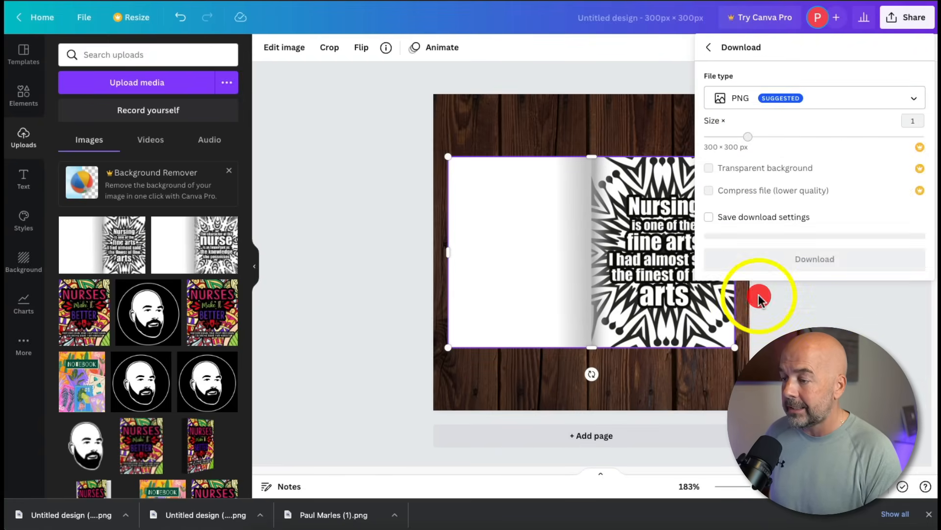
left_click(794, 254)
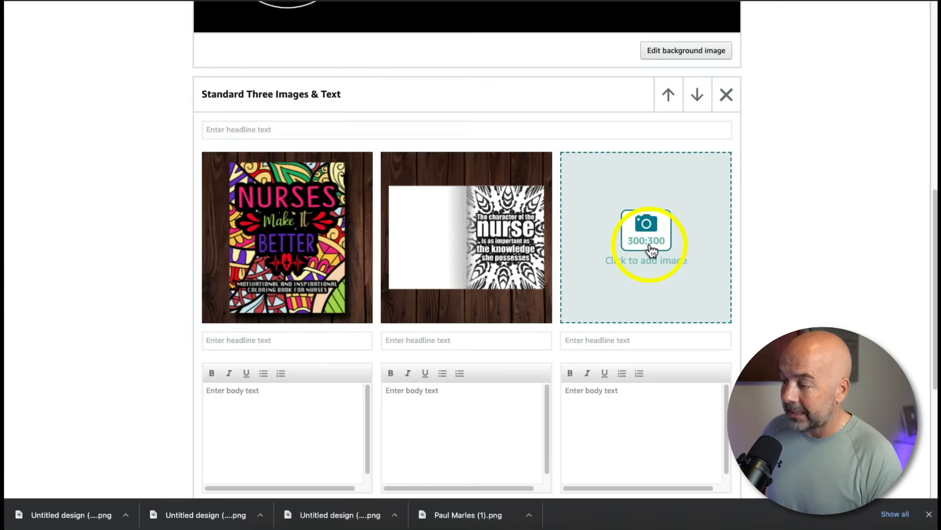
Add the downloaded "Nursing is one of the fine arts" PNG to the three-image module's third slot on Amazon
left_click(648, 252)
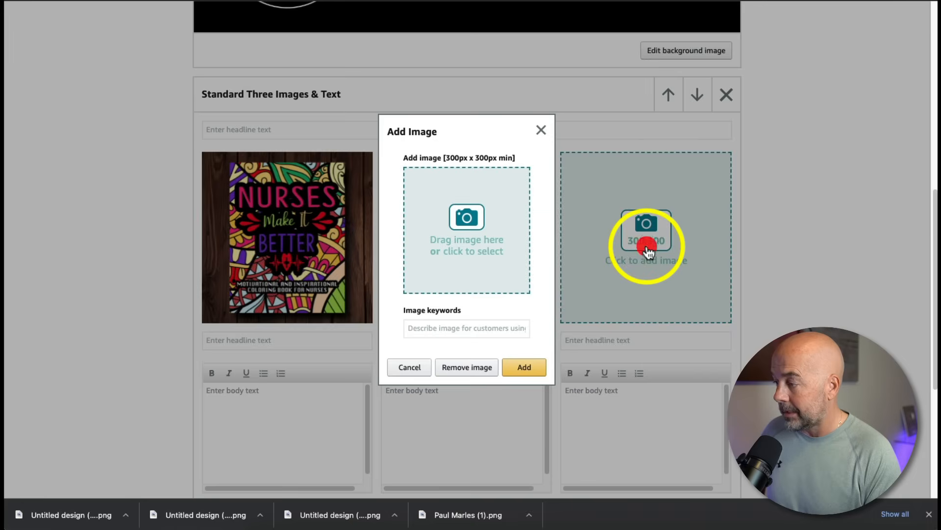
left_click_drag(581, 247, 466, 235)
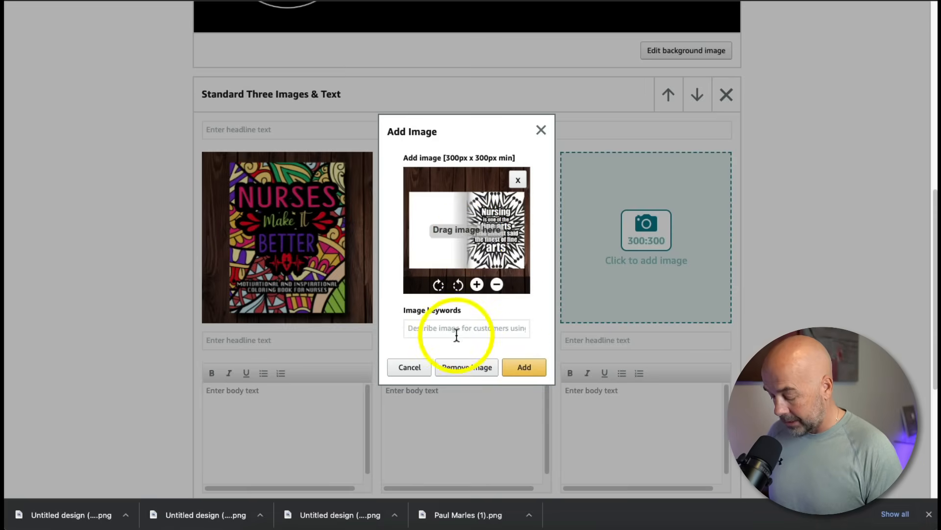
left_click(526, 366)
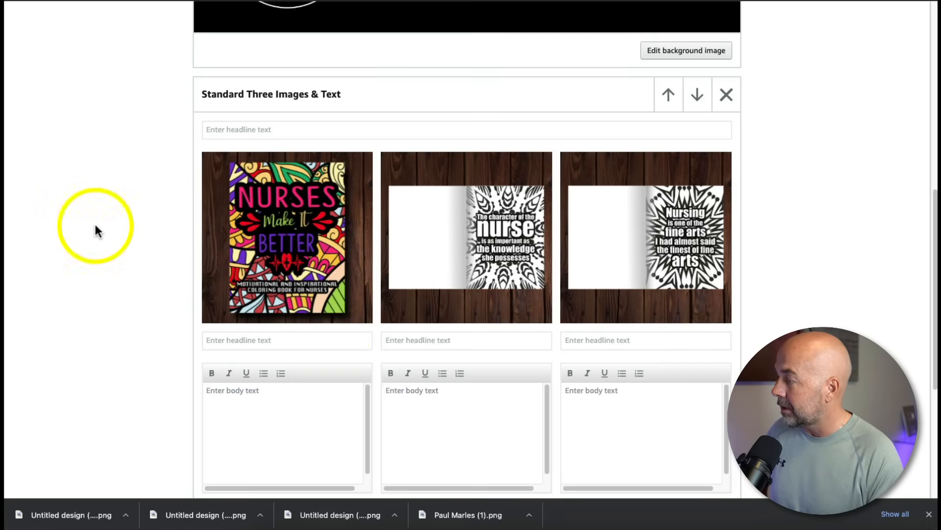
Preview the A+ Content and add a Standard Comparison Chart module below the three-image module
scroll(94, 227, "up", 5)
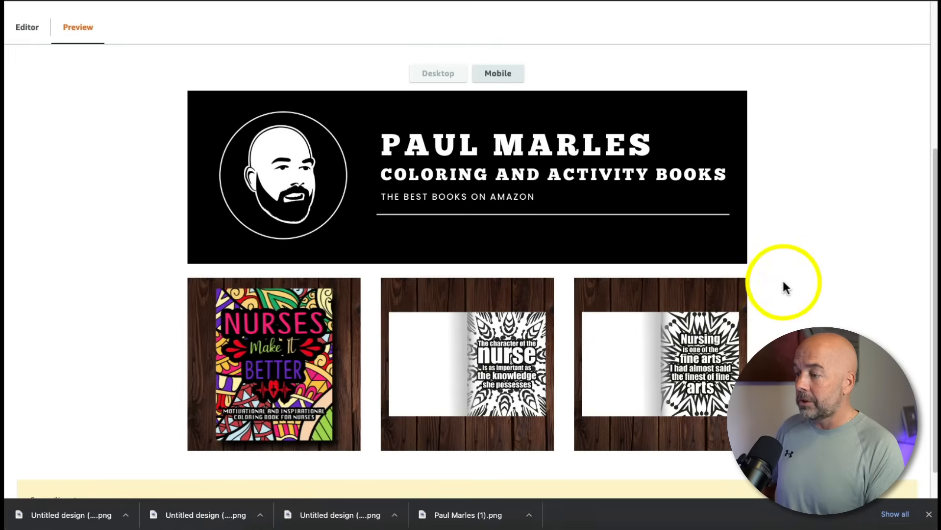
scroll(785, 287, "down", 1)
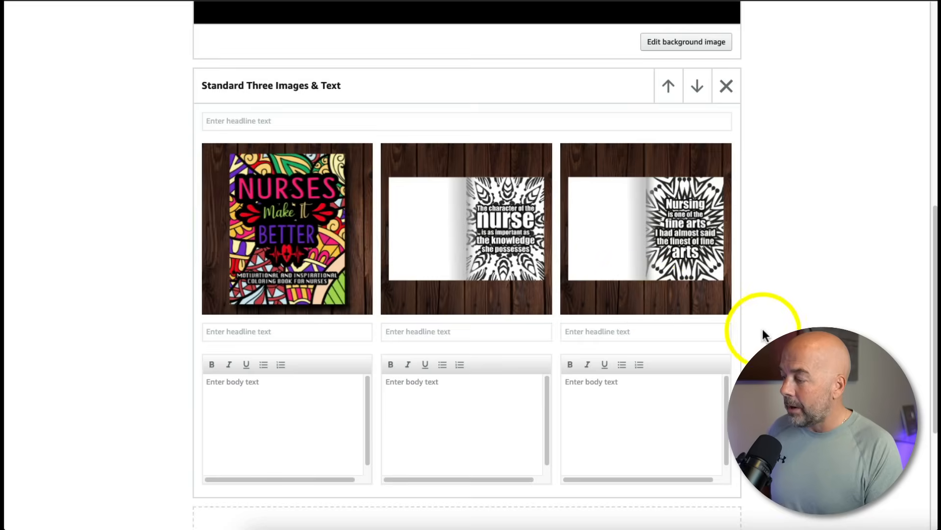
scroll(763, 335, "down", 3)
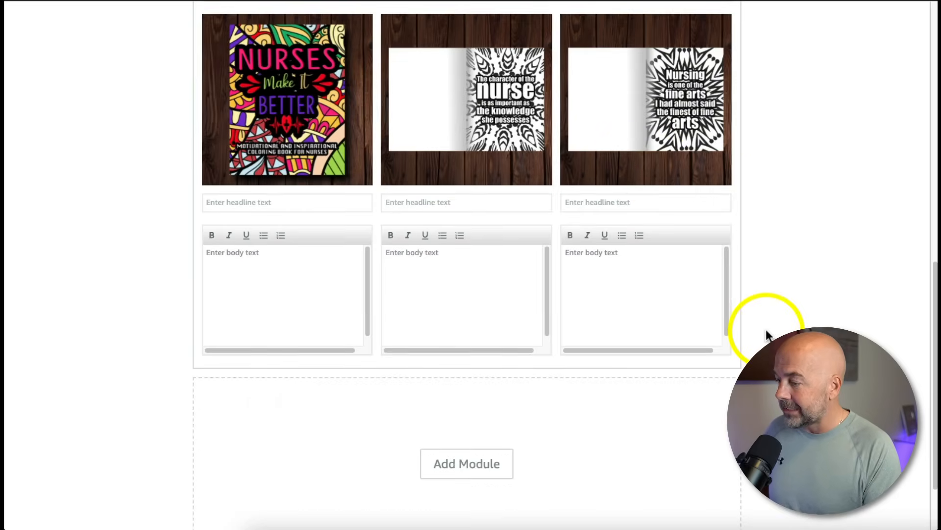
scroll(768, 336, "down", 3)
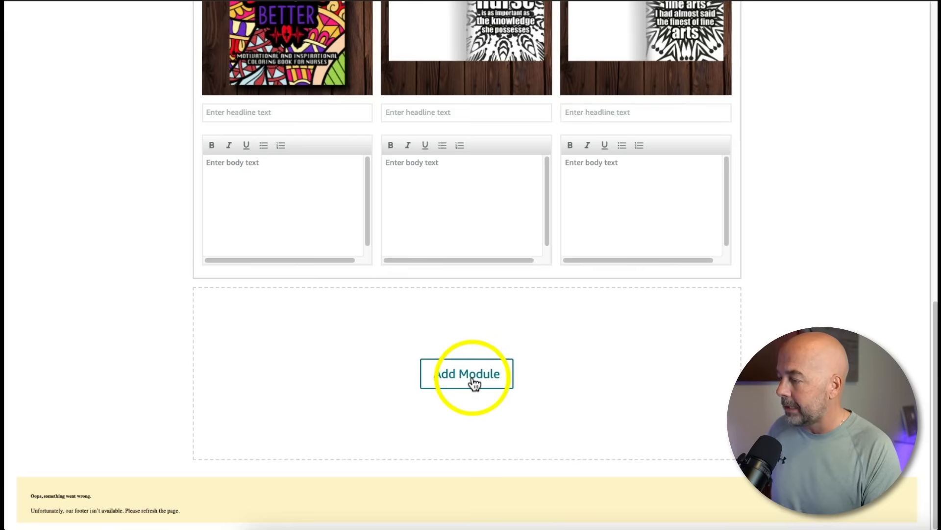
left_click(474, 380)
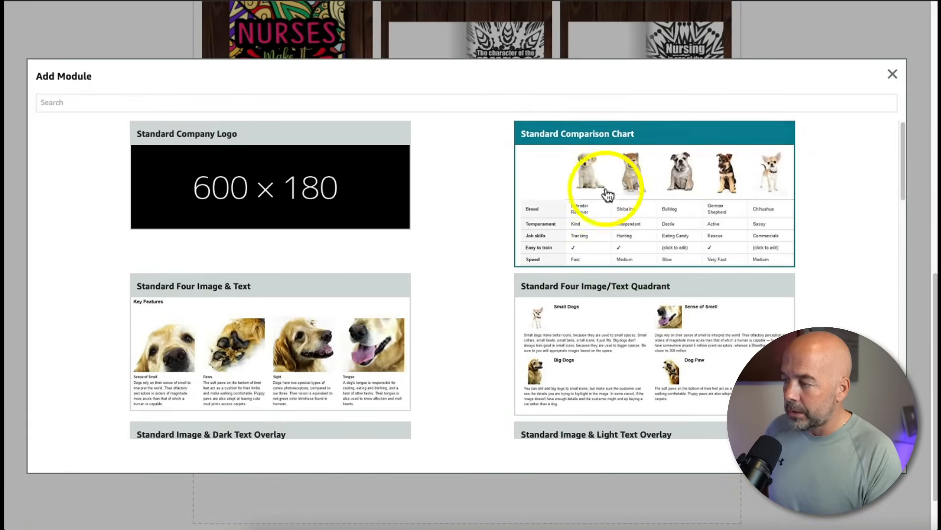
left_click(667, 214)
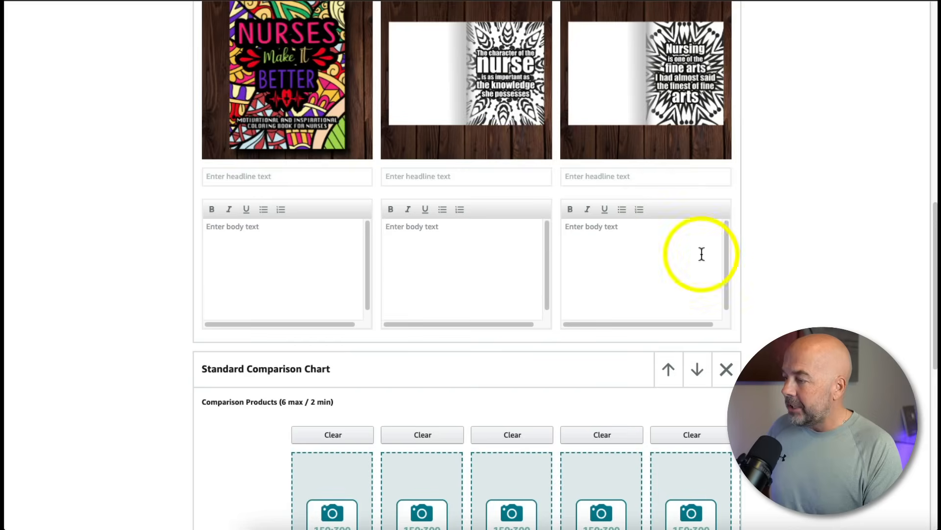
scroll(783, 307, "down", 5)
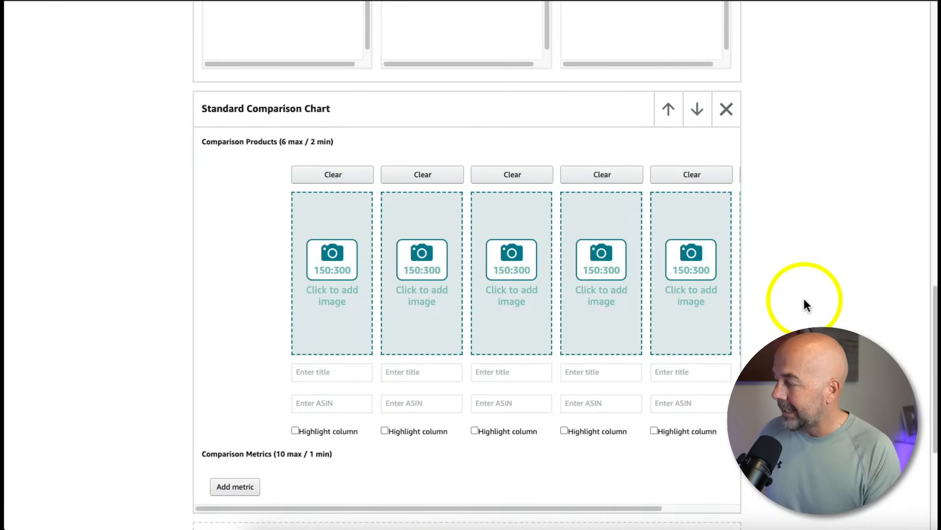
Open the comparison chart's first image slot and create a custom 150 × 300 px design in Canva
left_click(332, 268)
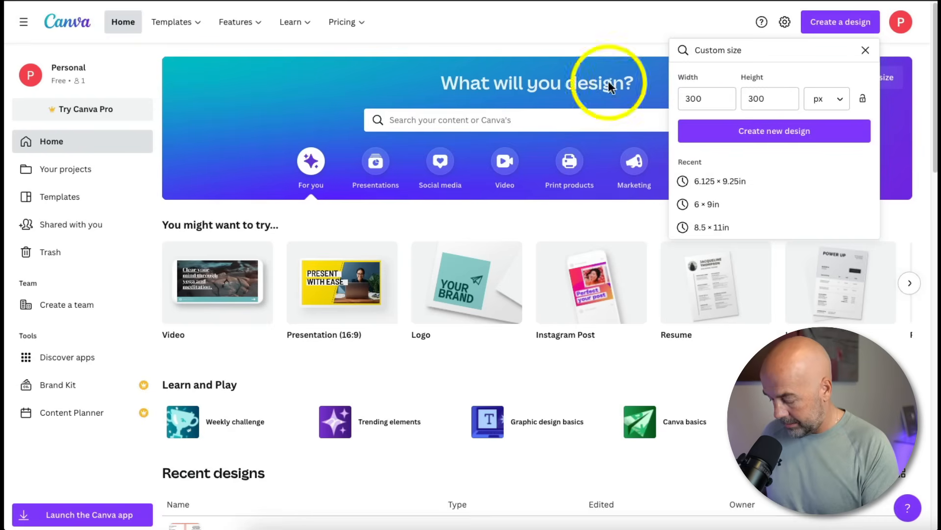
double_click(693, 98)
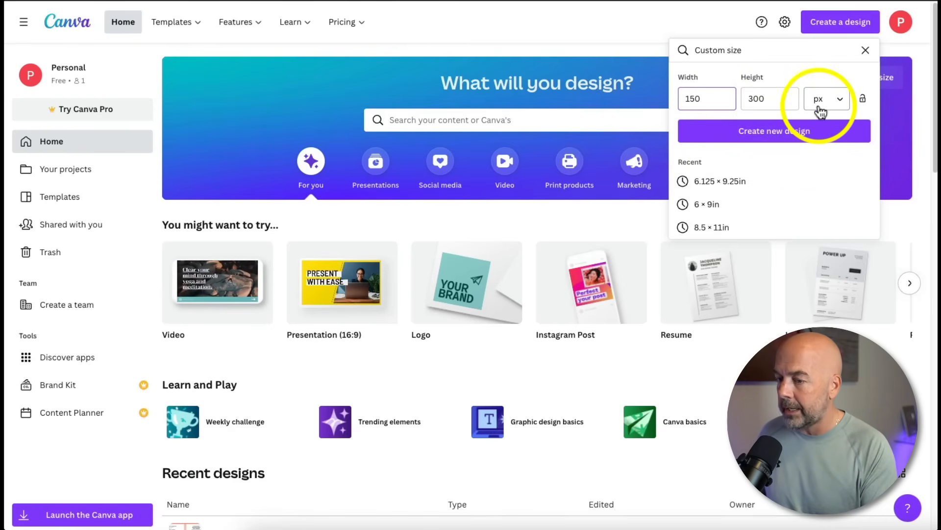
left_click(814, 131)
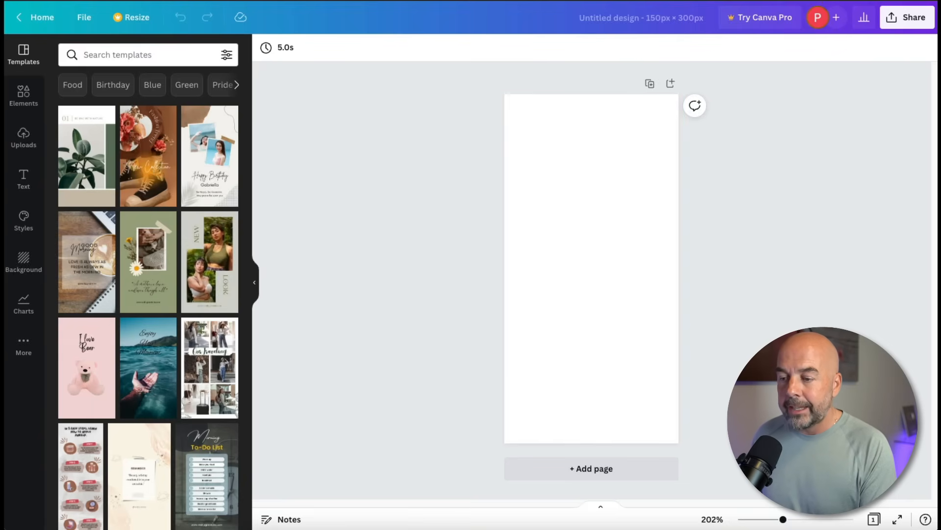
Place the stamp-themed notebook cover on the blank page, enlarged to nearly the page width and centred
left_click_drag(938, 275, 596, 238)
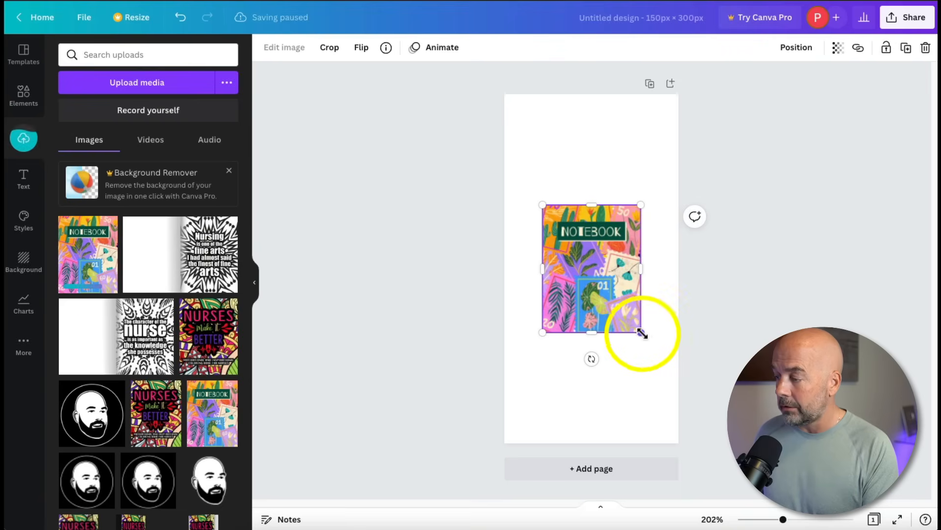
left_click_drag(642, 333, 689, 393)
mouse_move(655, 349)
left_mouse_down()
mouse_move(635, 321)
mouse_move(677, 378)
mouse_move(637, 319)
mouse_move(651, 343)
left_mouse_up()
Download the notebook cover design as a PNG at 150 × 300 px
left_click(902, 17)
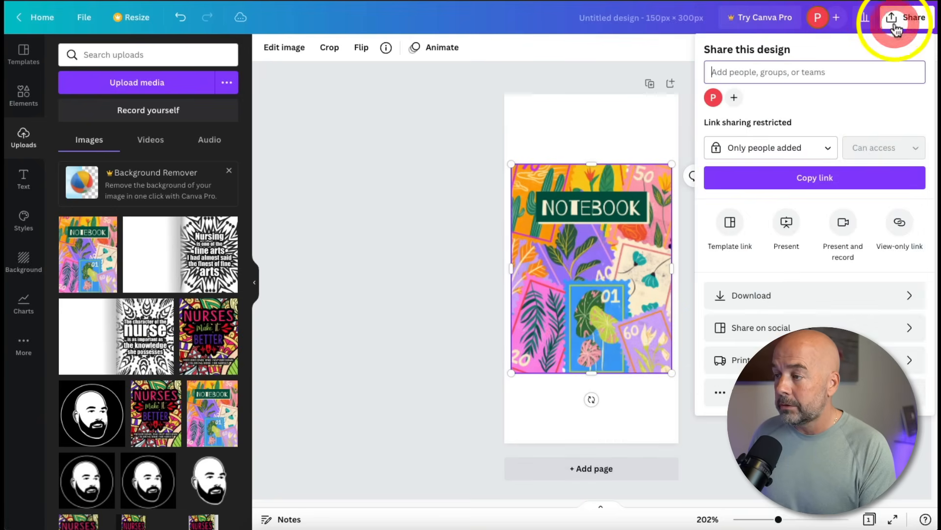
left_click(796, 296)
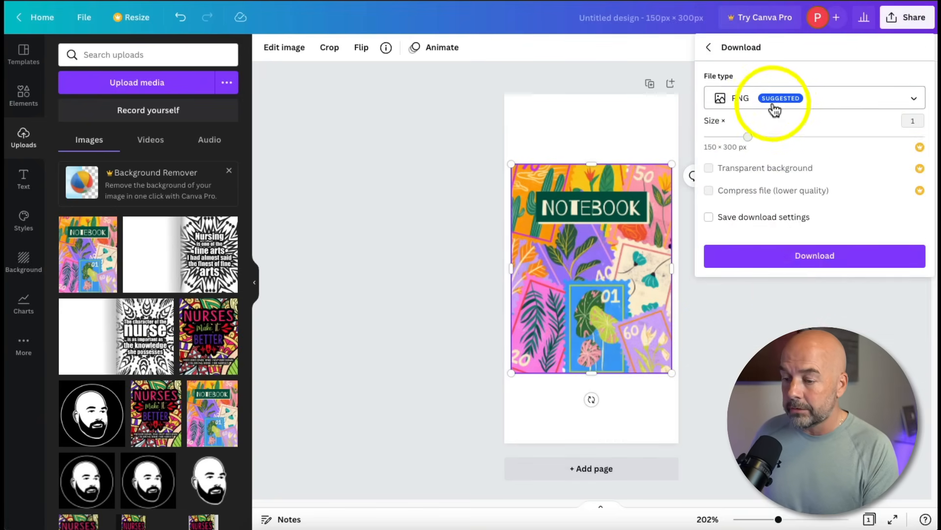
left_click(823, 260)
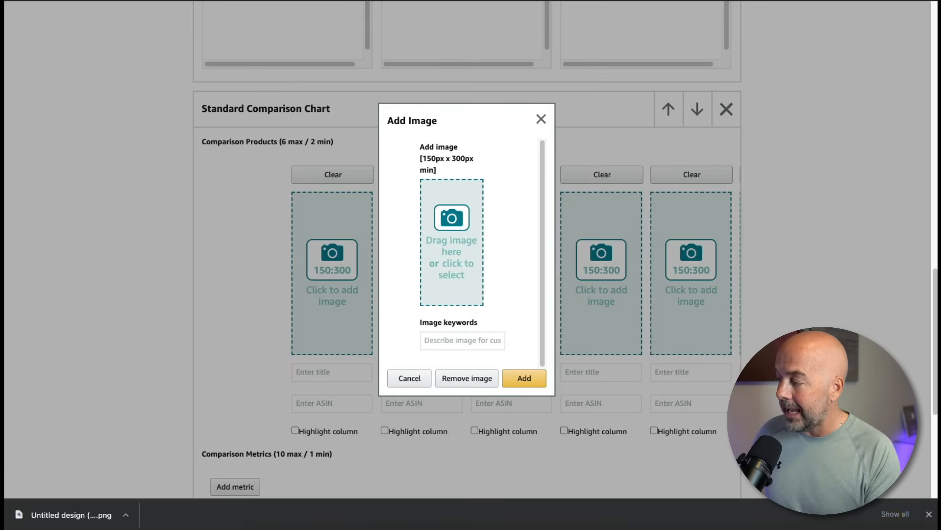
Add the downloaded notebook PNG to the comparison chart's first product slot on Amazon, with "Notebook" as image keywords
left_click_drag(799, 274, 454, 243)
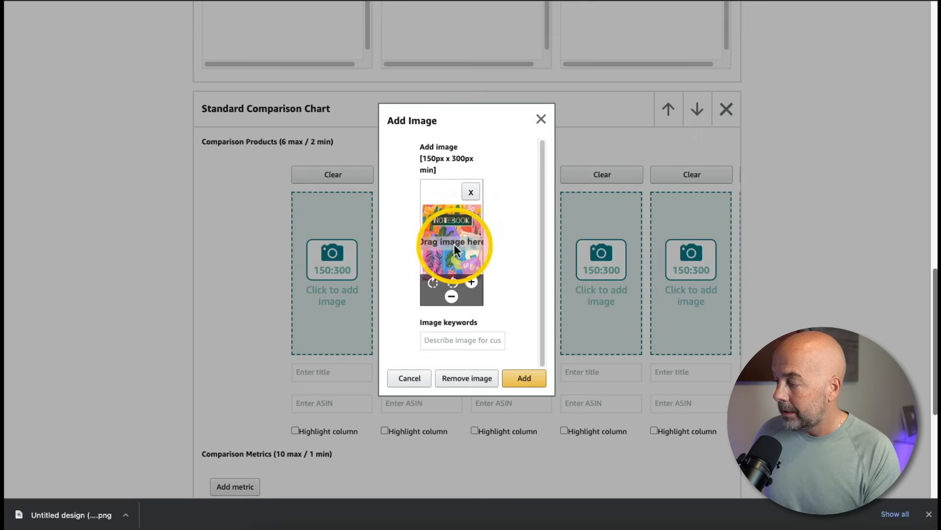
left_click(463, 342)
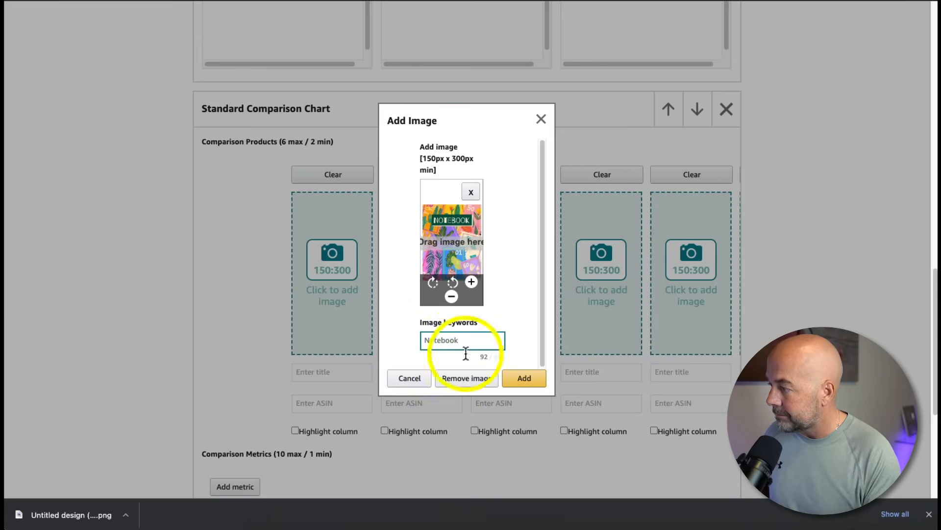
left_click(529, 378)
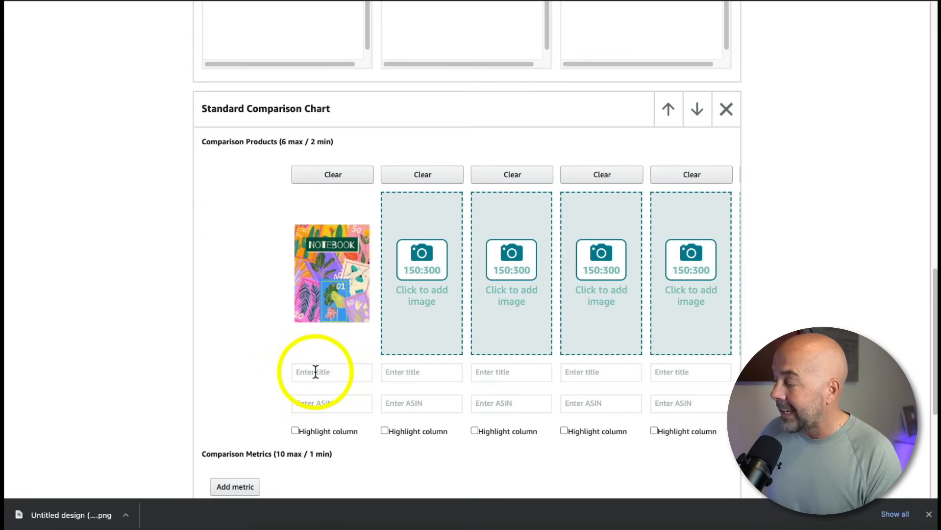
Examine the A+ Content preview from the banner down to the notebook in the comparison chart
scroll(338, 350, "down", 1)
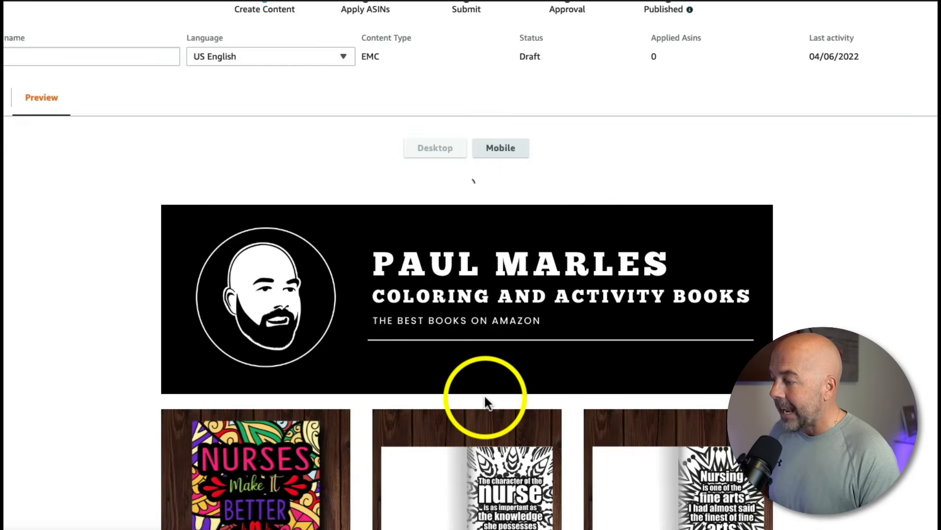
scroll(669, 394, "down", 8)
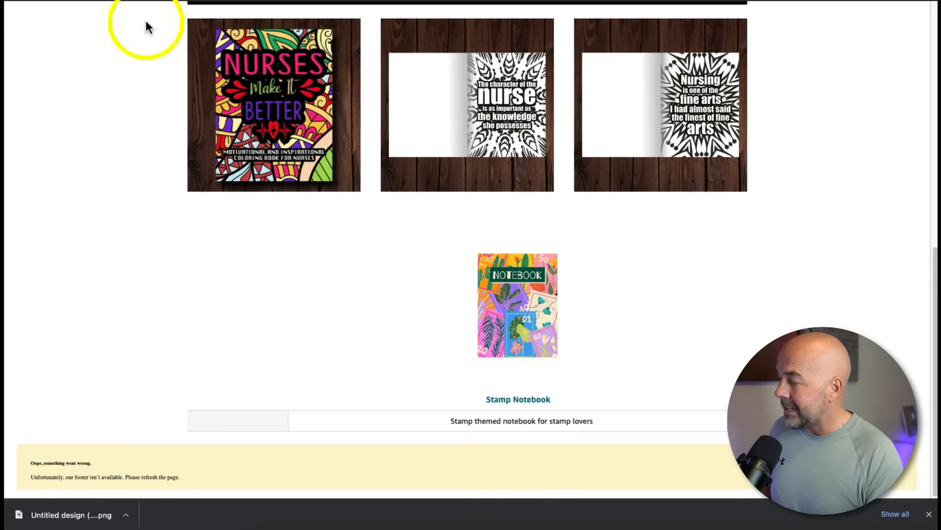
Return from the preview to the A+ Content editor, check the modules and proceed to the Apply ASINs stage
scroll(118, 152, "up", 8)
left_click(29, 169)
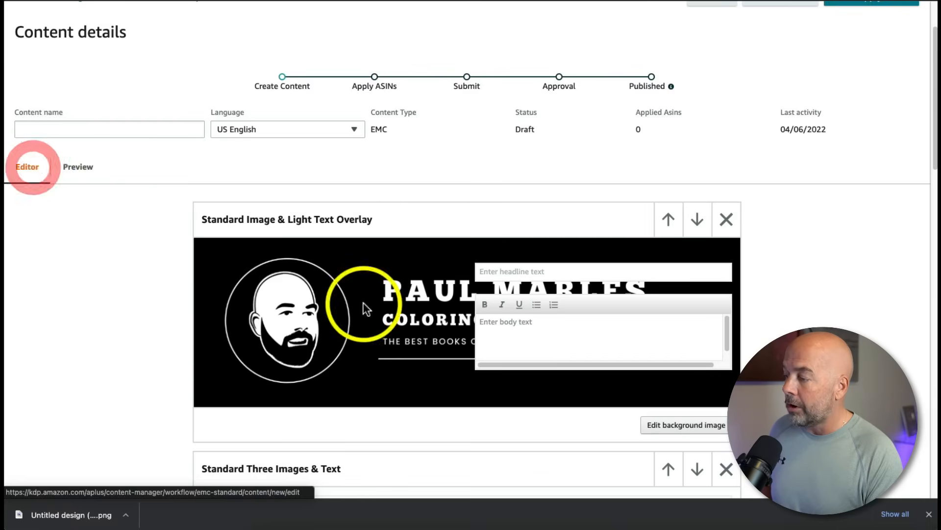
scroll(236, 269, "down", 15)
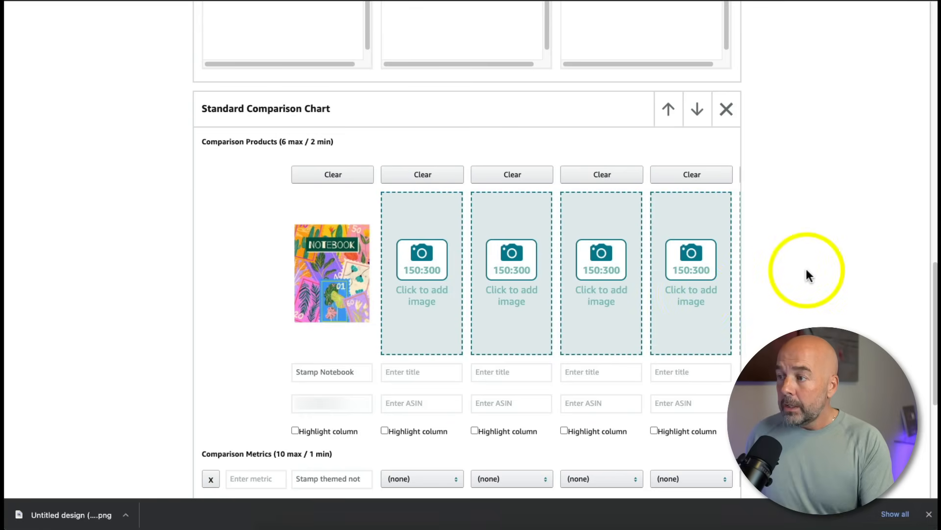
scroll(808, 275, "up", 15)
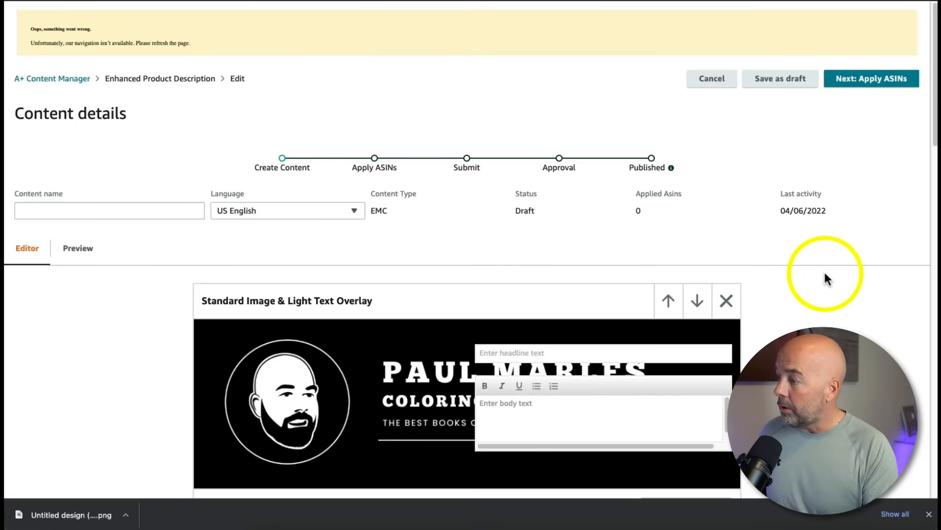
left_click(853, 90)
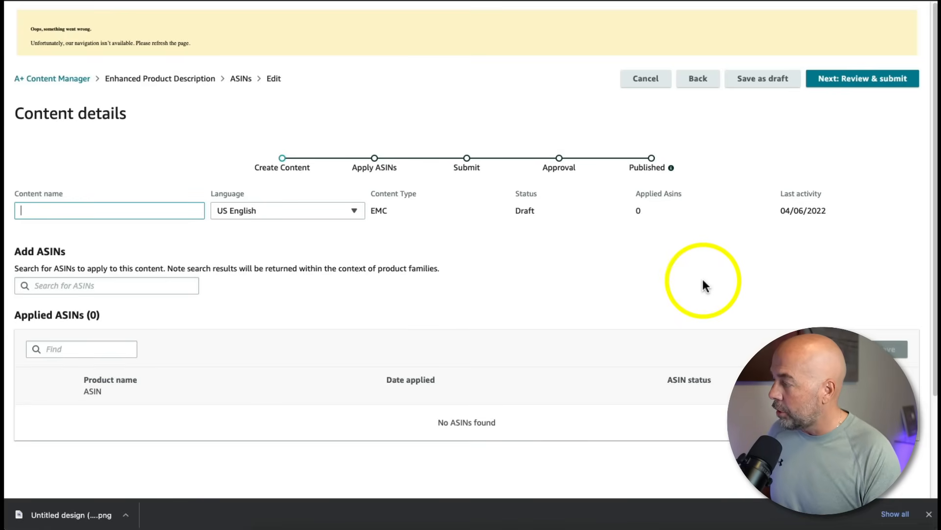
Name the content "Caloring Book" and look up the book by its ASIN, selecting it for the content
left_click(70, 212)
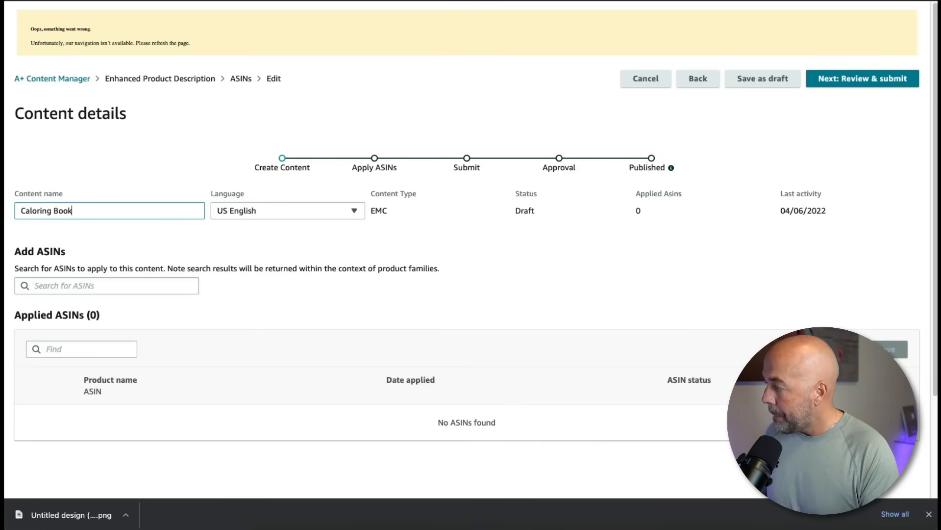
scroll(275, 292, "down", 1)
left_click(274, 292)
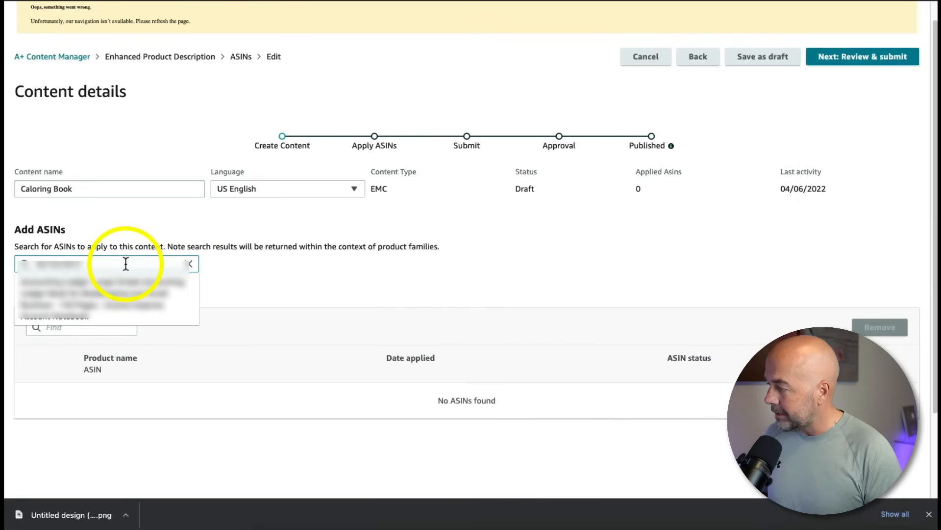
left_click(126, 286)
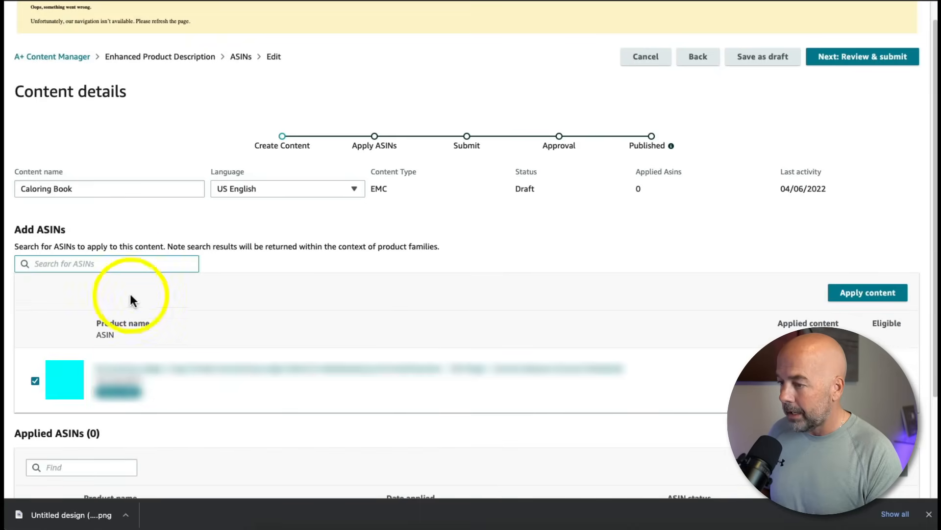
scroll(274, 373, "down", 3)
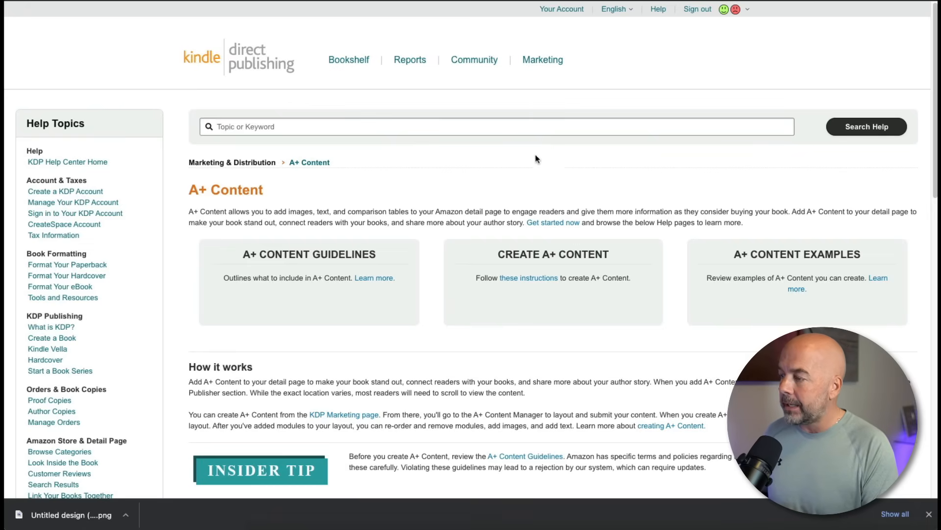
Read the KDP A+ Content help page from its overview down to the frequently asked questions
scroll(484, 204, "down", 1)
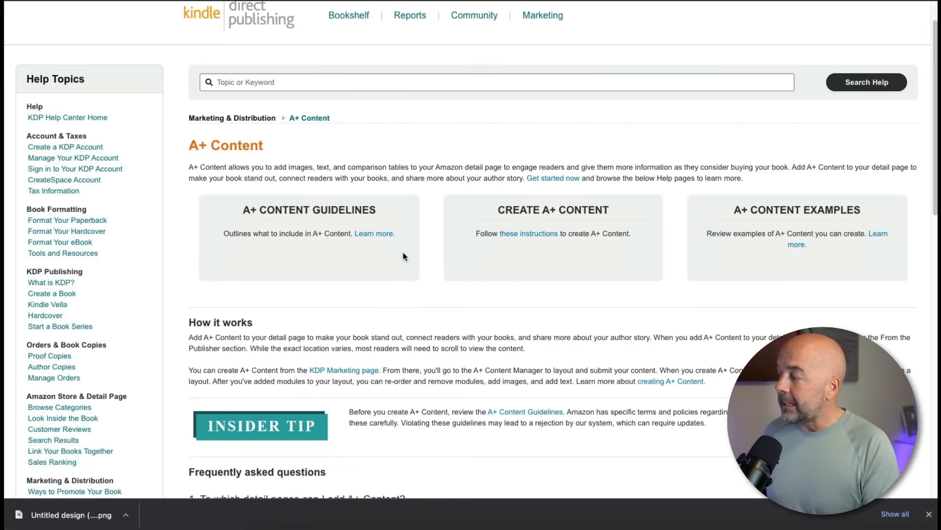
scroll(388, 252, "down", 1)
scroll(430, 271, "down", 6)
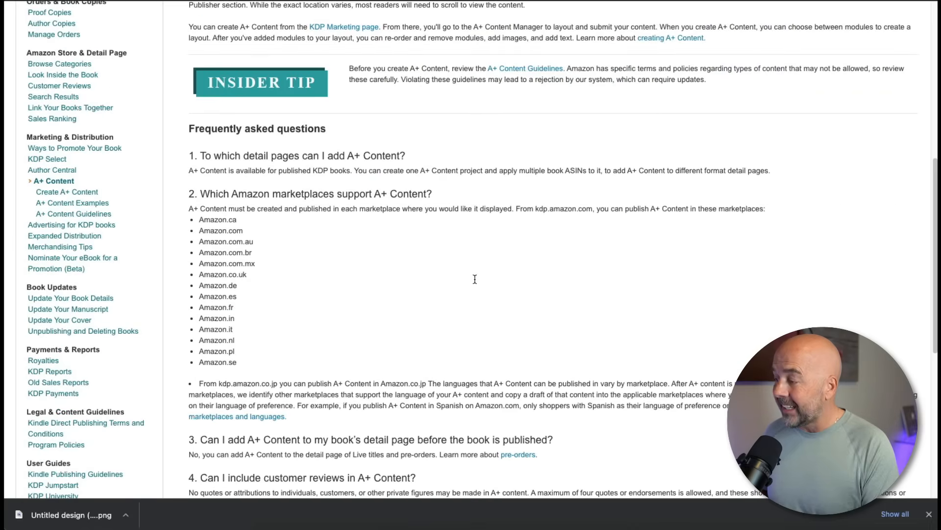
scroll(378, 262, "down", 3)
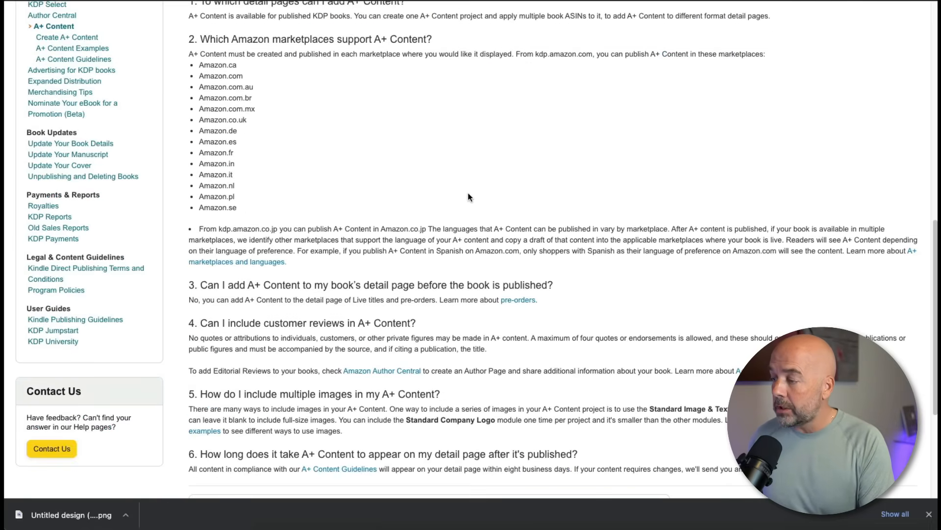